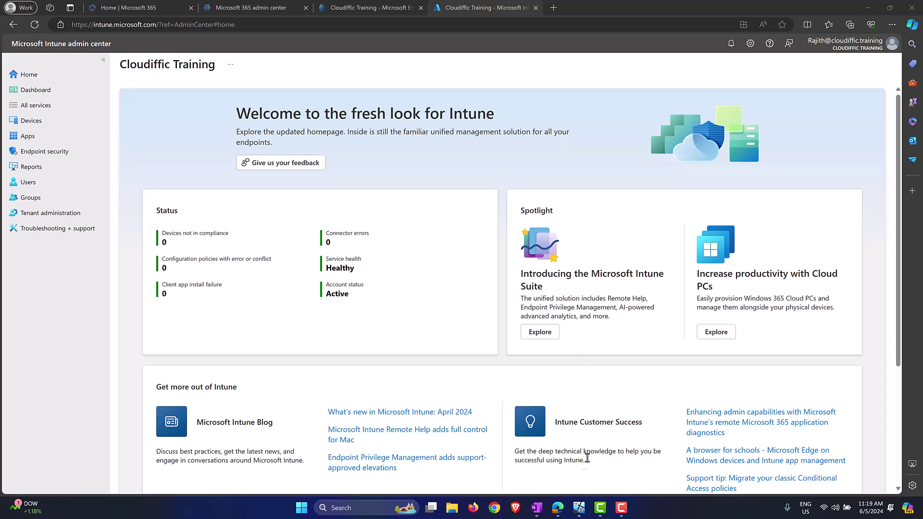
{"action": "left_click", "coordinate": [578, 508]}
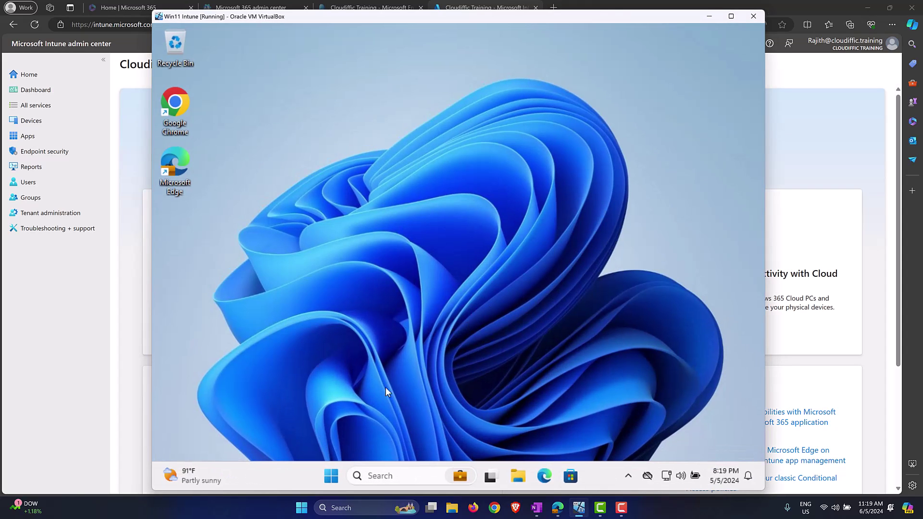
{"action": "left_click", "coordinate": [332, 479]}
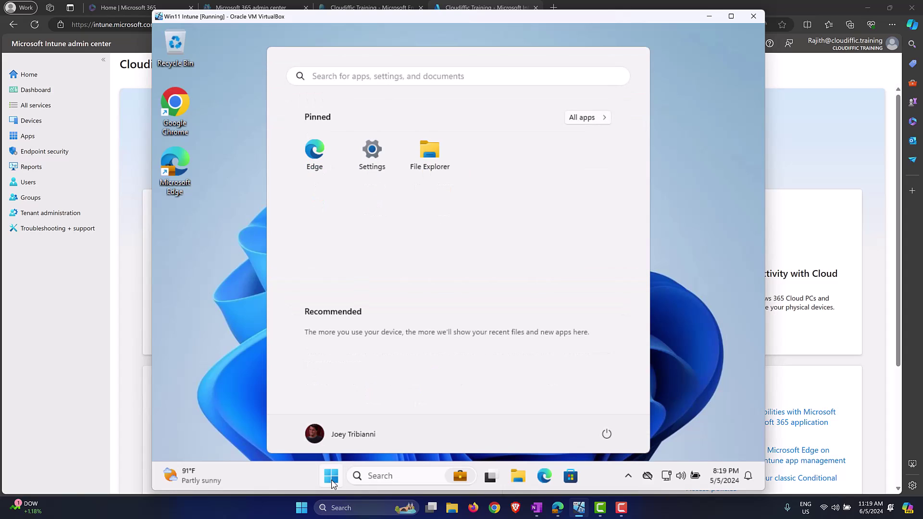
{"action": "type", "text": "word"}
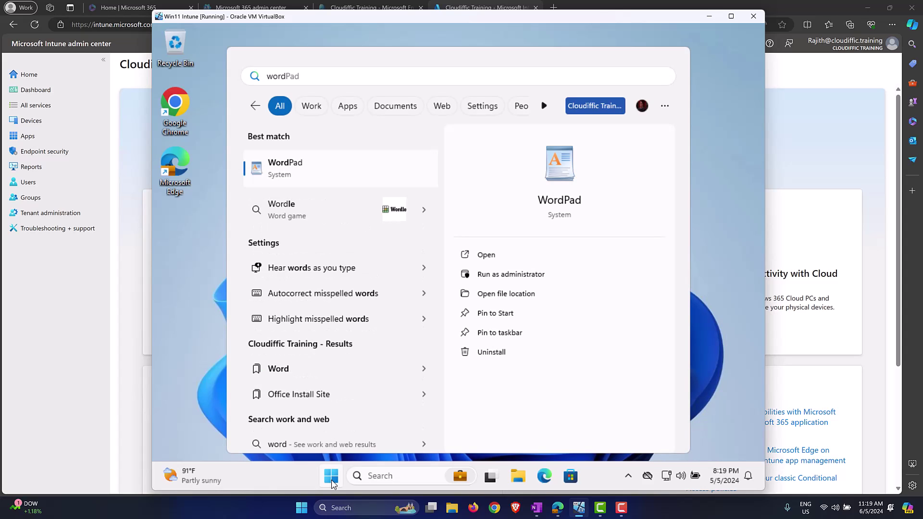
{"action": "left_click", "coordinate": [710, 220]}
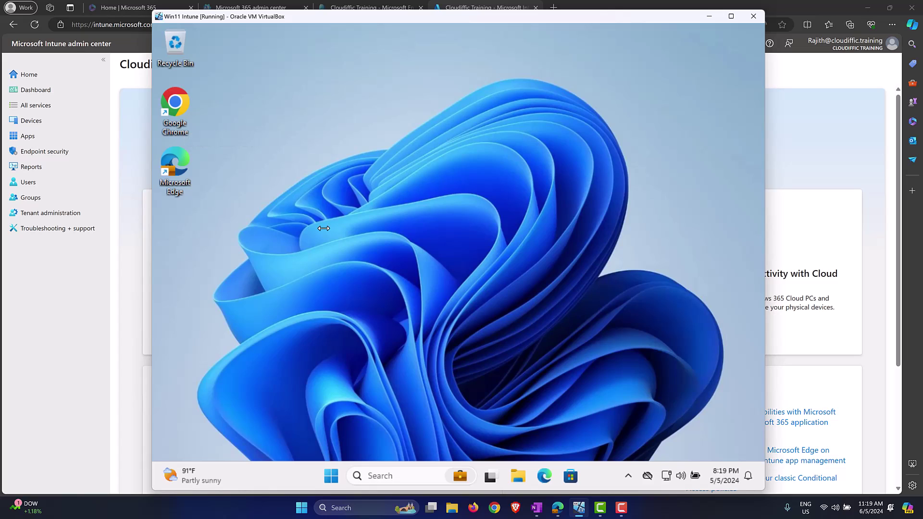
- Return to the Intune admin center in Edge and open the Windows apps list under Apps
{"action": "left_click", "coordinate": [800, 144]}
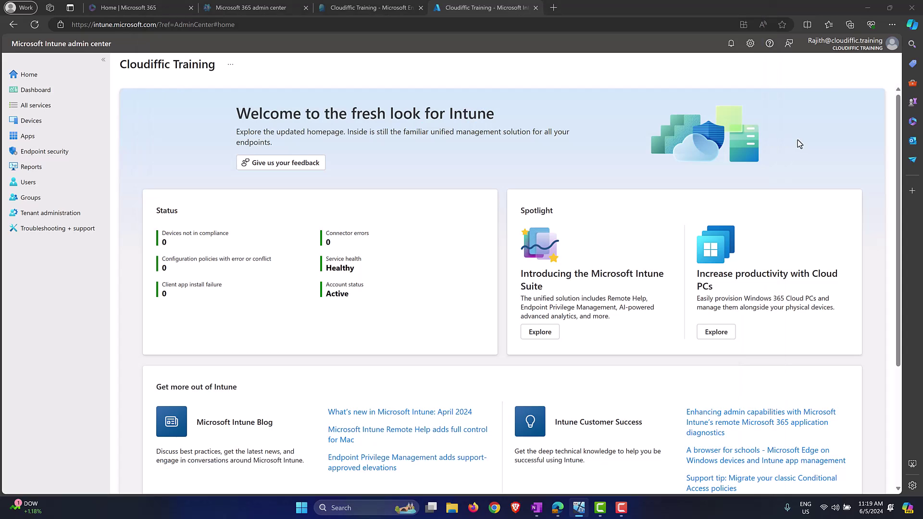
{"action": "left_click", "coordinate": [293, 25]}
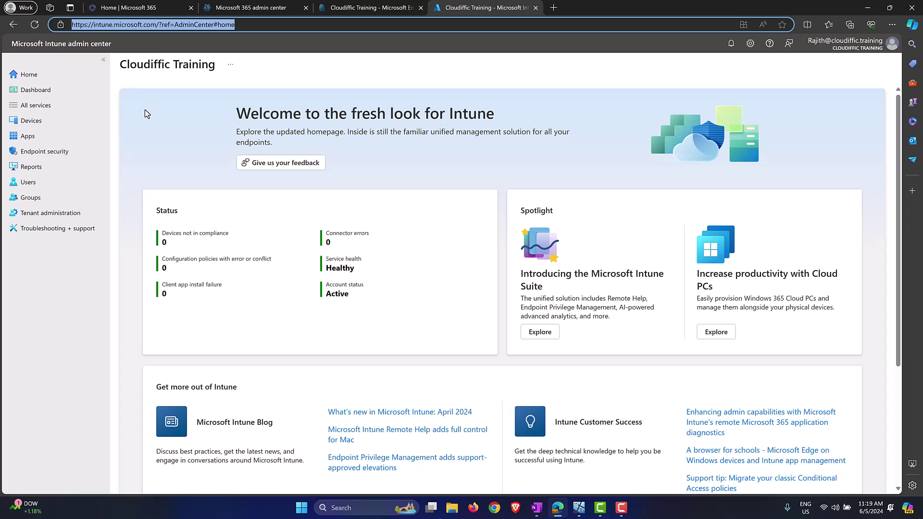
{"action": "left_click", "coordinate": [25, 138]}
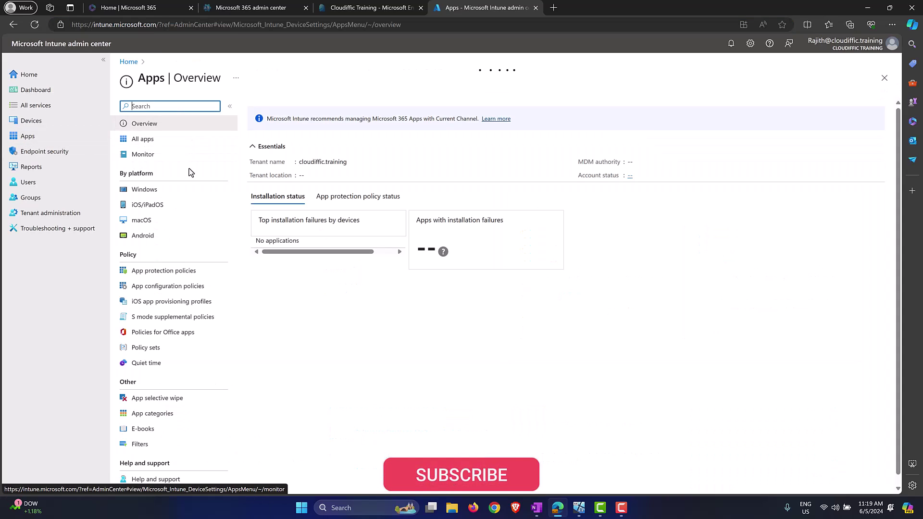
{"action": "left_click", "coordinate": [146, 191]}
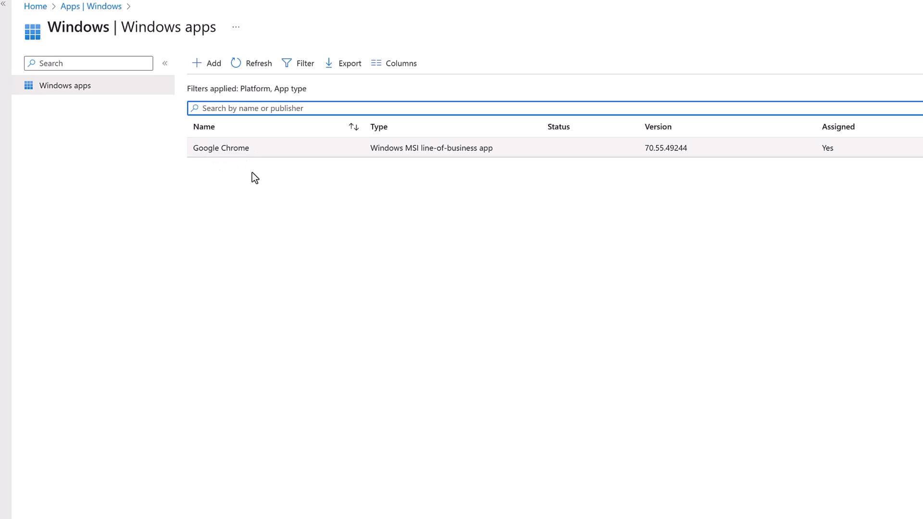
- Add a new app of type Microsoft 365 Apps for Windows 10 and later and confirm it
{"action": "left_click", "coordinate": [206, 65]}
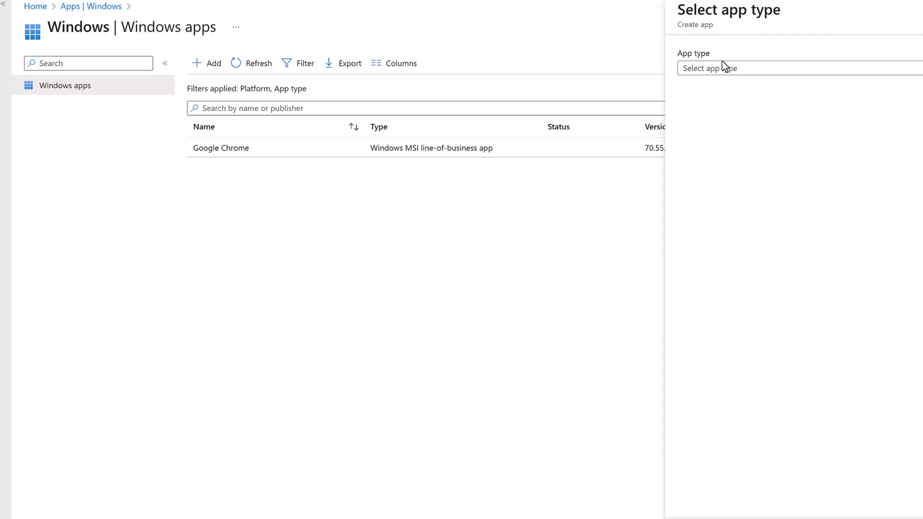
{"action": "left_click", "coordinate": [740, 74]}
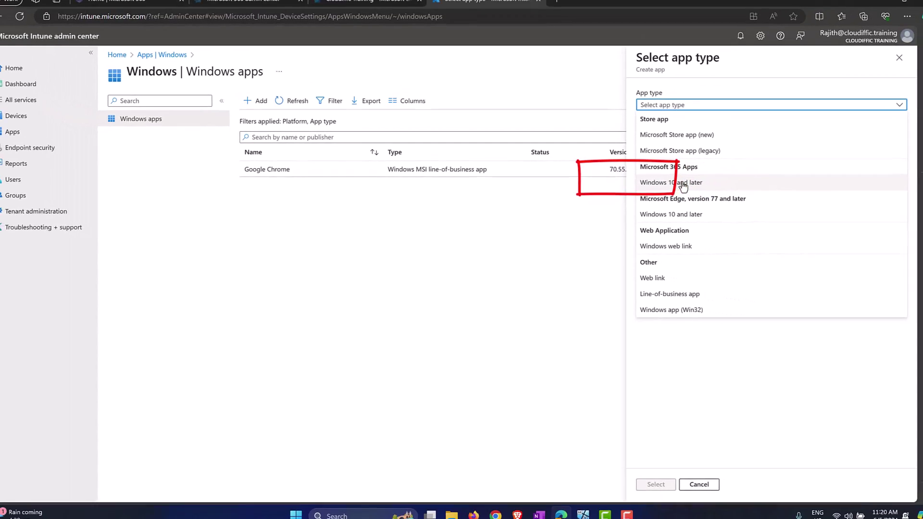
{"action": "left_click", "coordinate": [683, 183]}
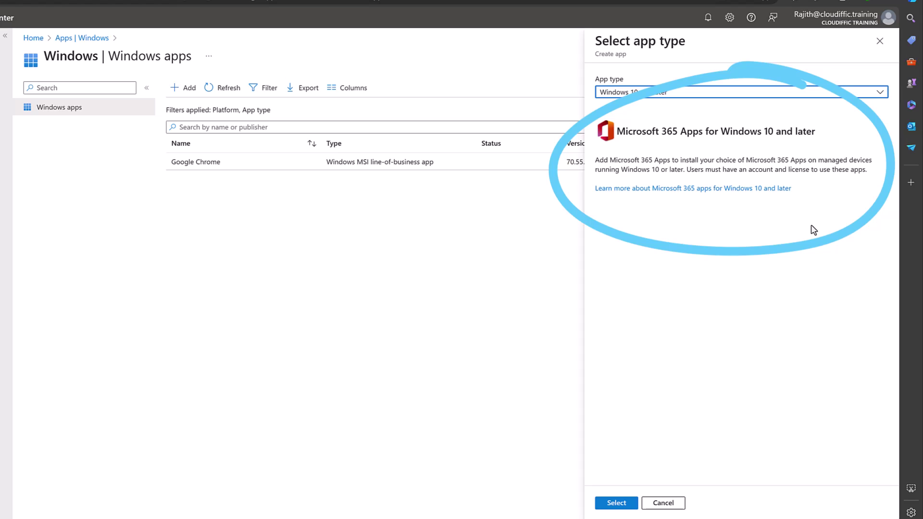
{"action": "left_click", "coordinate": [616, 503]}
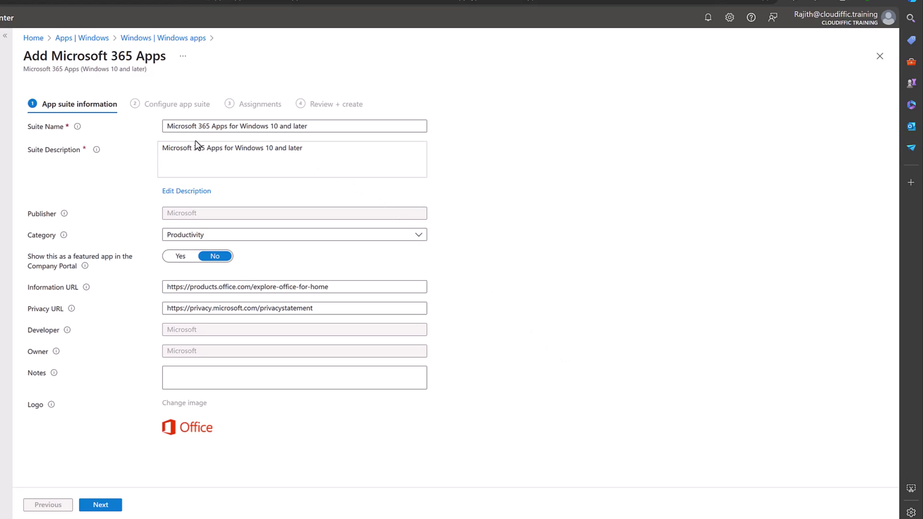
- Review the suite information, keeping the default name, Productivity category and empty Notes
{"action": "left_click", "coordinate": [248, 127]}
{"action": "left_click", "coordinate": [210, 239]}
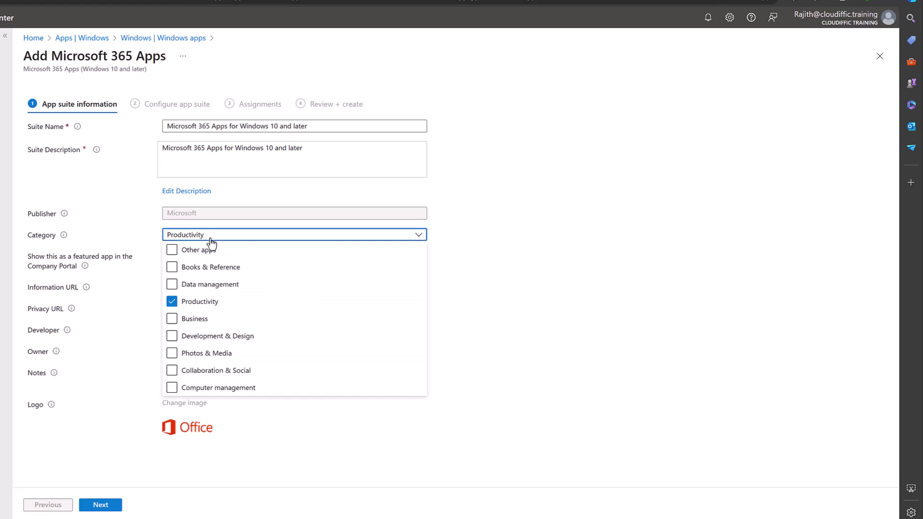
{"action": "left_click", "coordinate": [210, 240]}
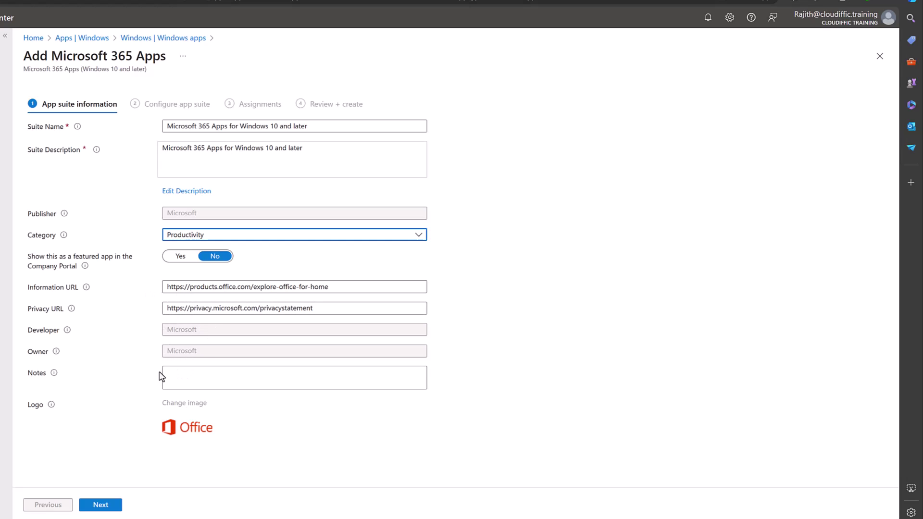
{"action": "left_click", "coordinate": [200, 377]}
- Keep the Configuration designer format and remove Access and Publisher from the Office apps
{"action": "left_click", "coordinate": [100, 506]}
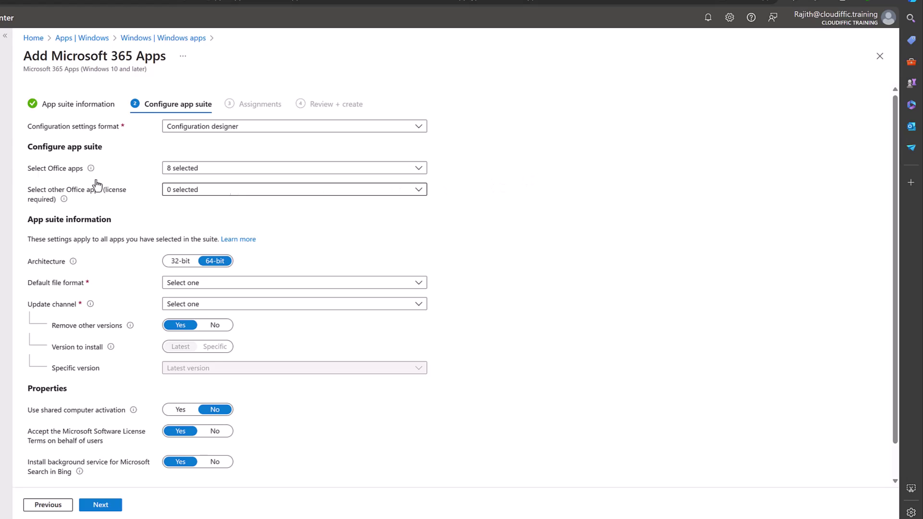
{"action": "left_click", "coordinate": [263, 135]}
{"action": "left_click", "coordinate": [264, 136]}
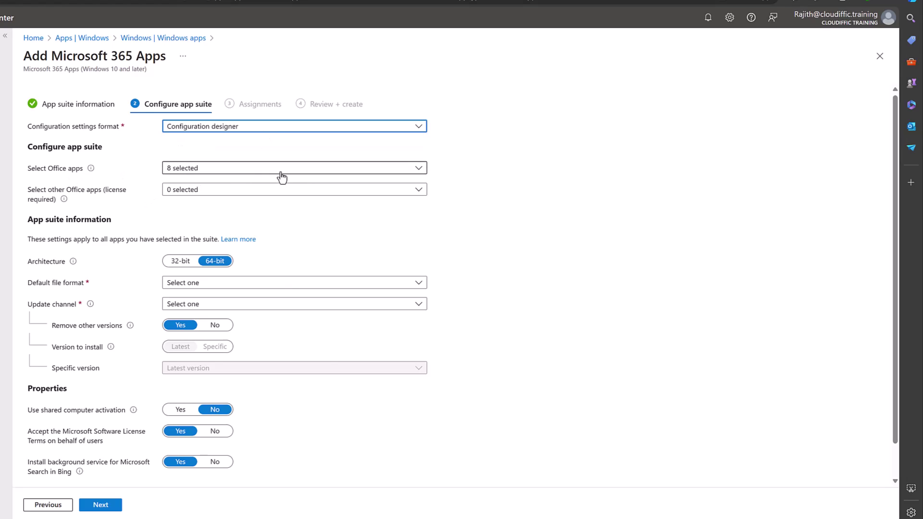
{"action": "left_click", "coordinate": [334, 171]}
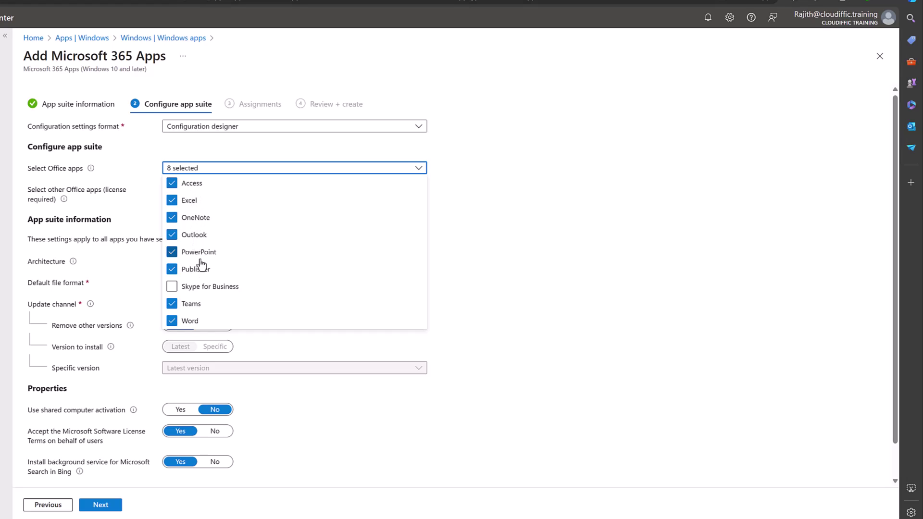
{"action": "left_click", "coordinate": [172, 184]}
{"action": "left_click", "coordinate": [172, 269]}
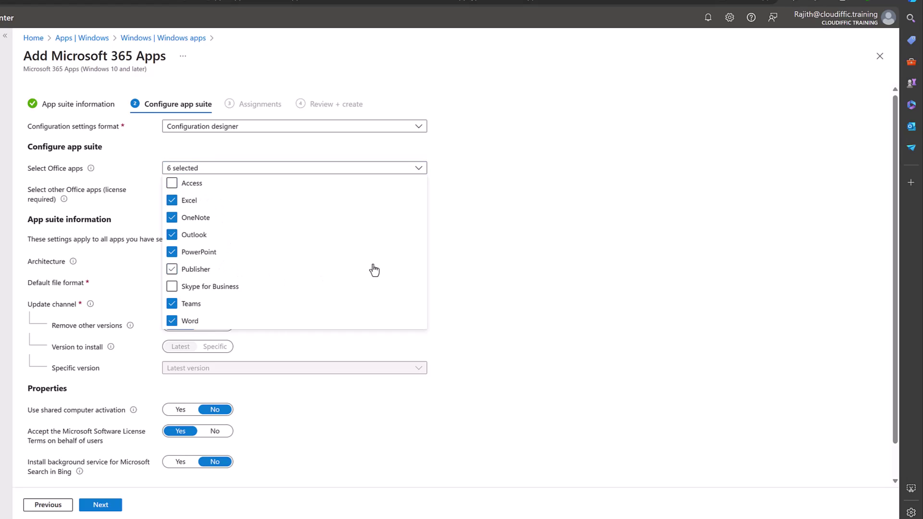
{"action": "left_click", "coordinate": [460, 272]}
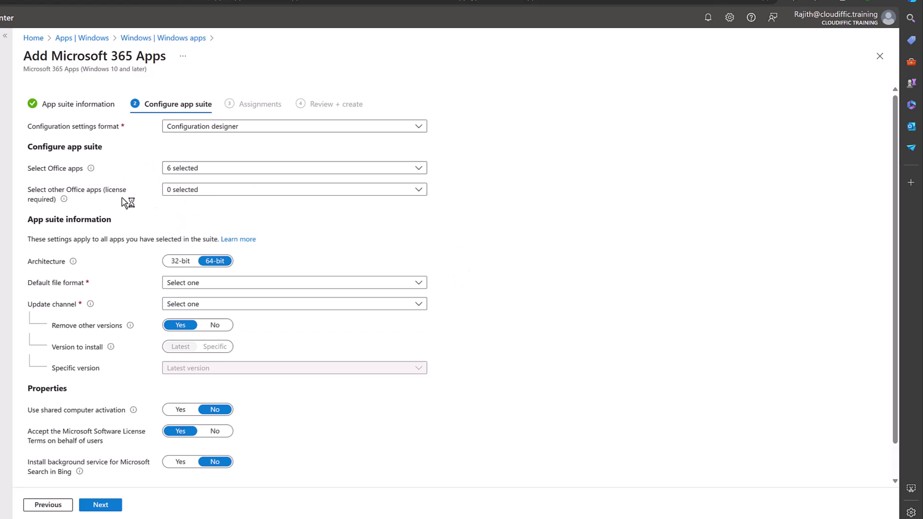
- Leave Project Online Desktop Client and the other licensed Office apps unselected
{"action": "left_click", "coordinate": [348, 194]}
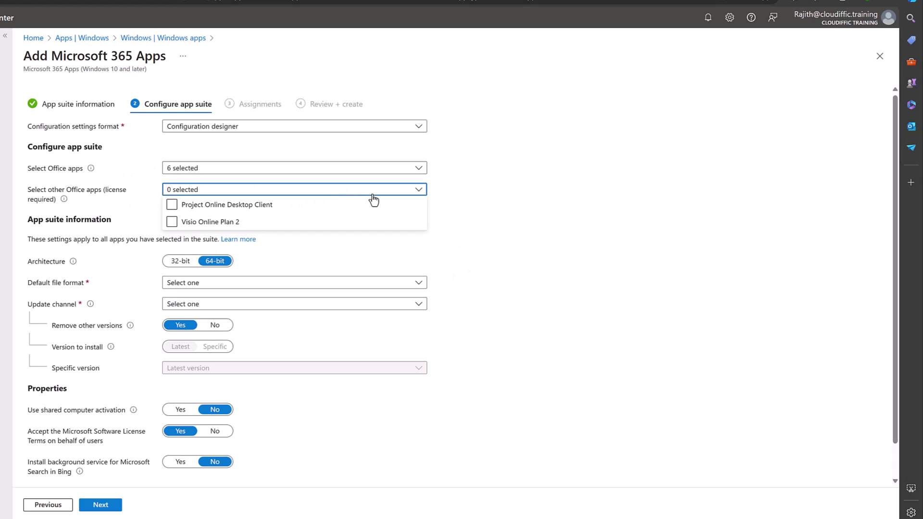
{"action": "left_click", "coordinate": [244, 206]}
{"action": "left_click", "coordinate": [173, 208]}
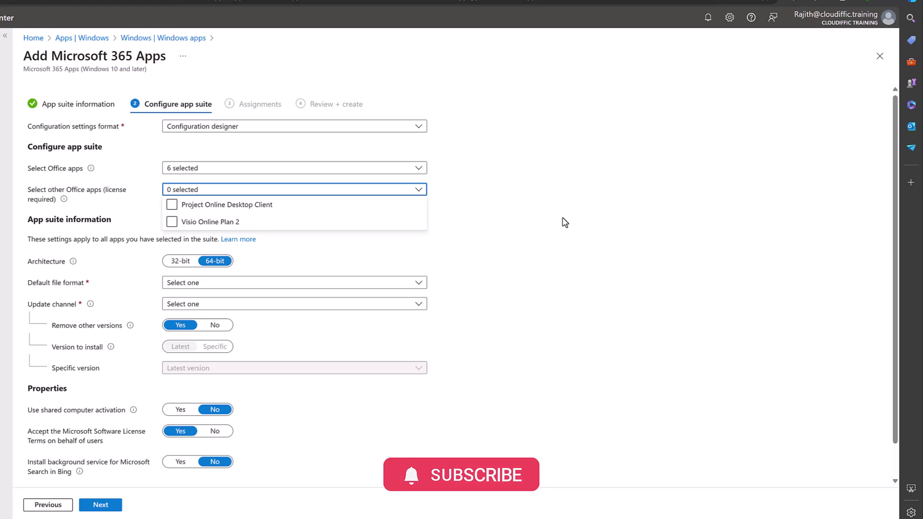
{"action": "left_click", "coordinate": [508, 203]}
- Set default file format to Office Open Document Format and update channel to Semi-Annual Enterprise Channel
{"action": "scroll", "coordinate": [96, 237], "scroll_direction": "down", "scroll_amount": 1}
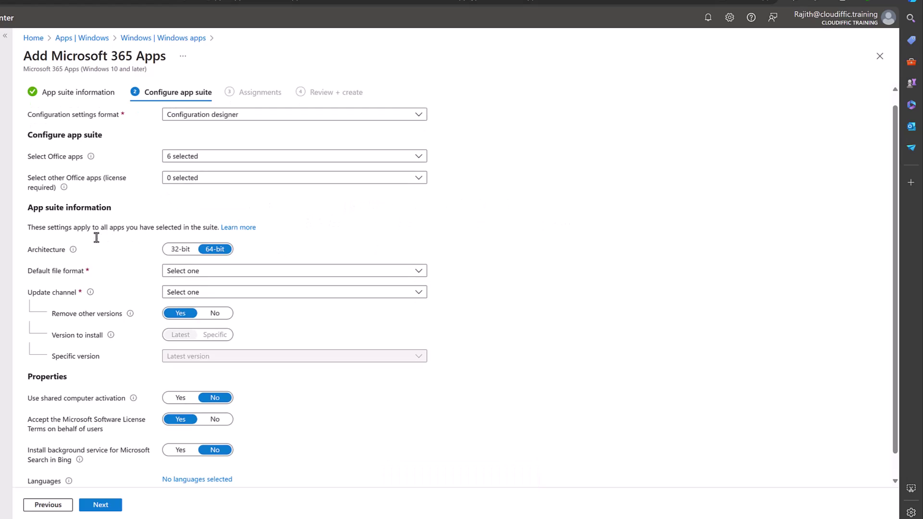
{"action": "scroll", "coordinate": [97, 238], "scroll_direction": "down", "scroll_amount": 1}
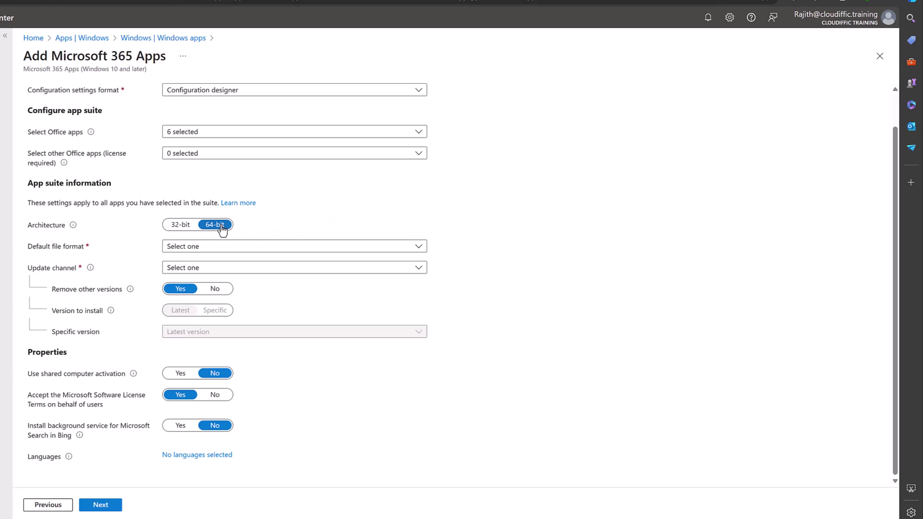
{"action": "left_click", "coordinate": [280, 248]}
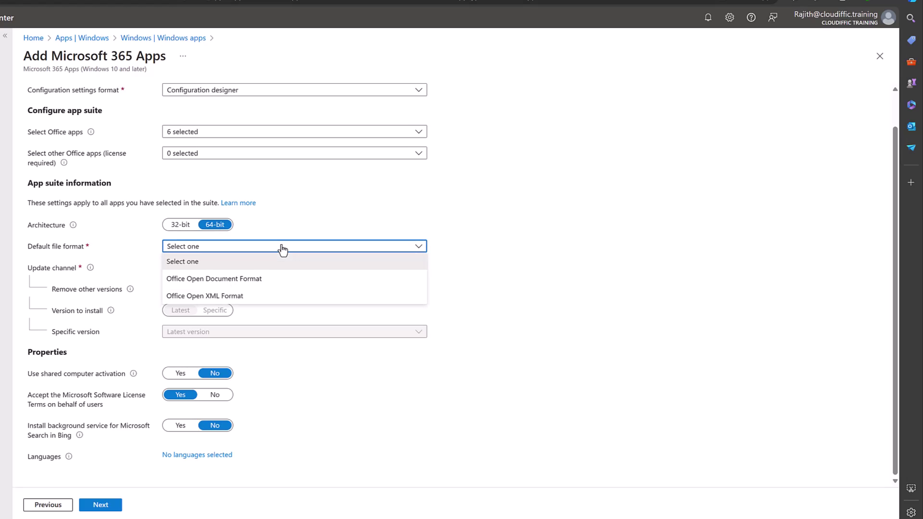
{"action": "left_click", "coordinate": [268, 281]}
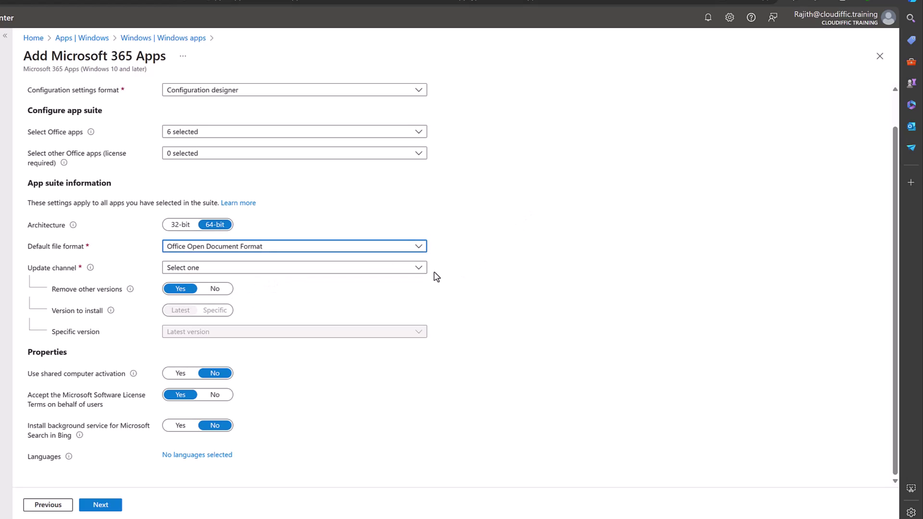
{"action": "left_click", "coordinate": [407, 270]}
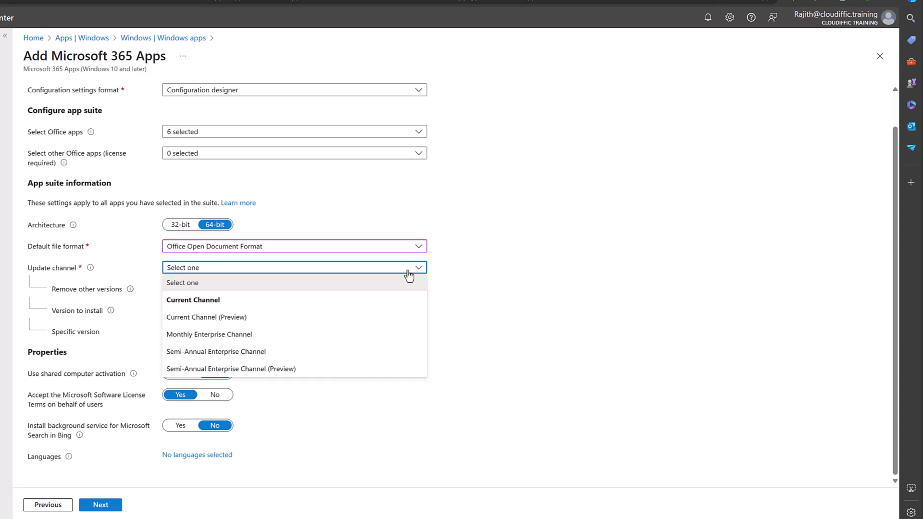
{"action": "left_click", "coordinate": [255, 354]}
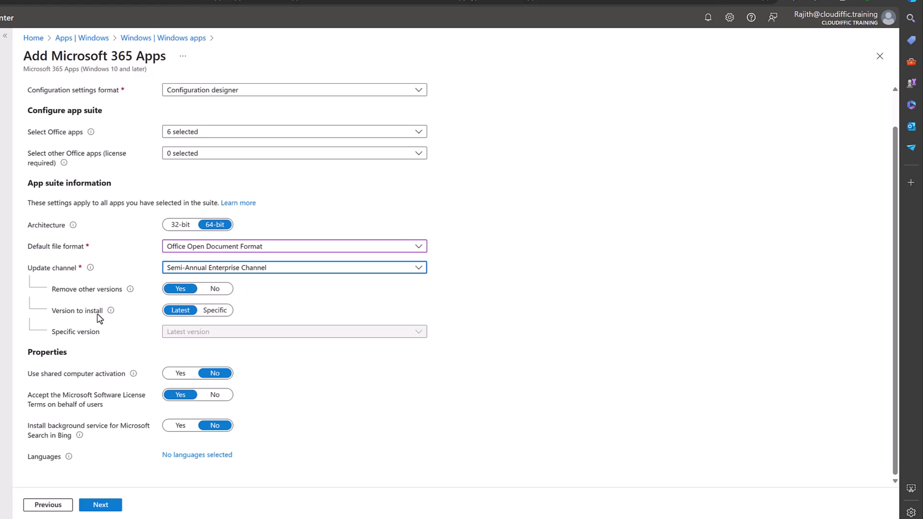
- Keep Version to install on Latest instead of picking a specific Office version
{"action": "left_click", "coordinate": [176, 311]}
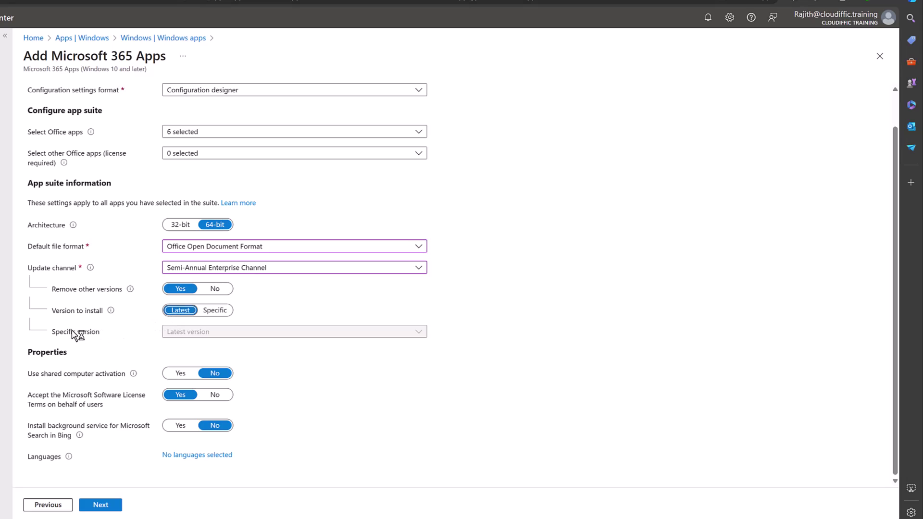
{"action": "left_click", "coordinate": [218, 312]}
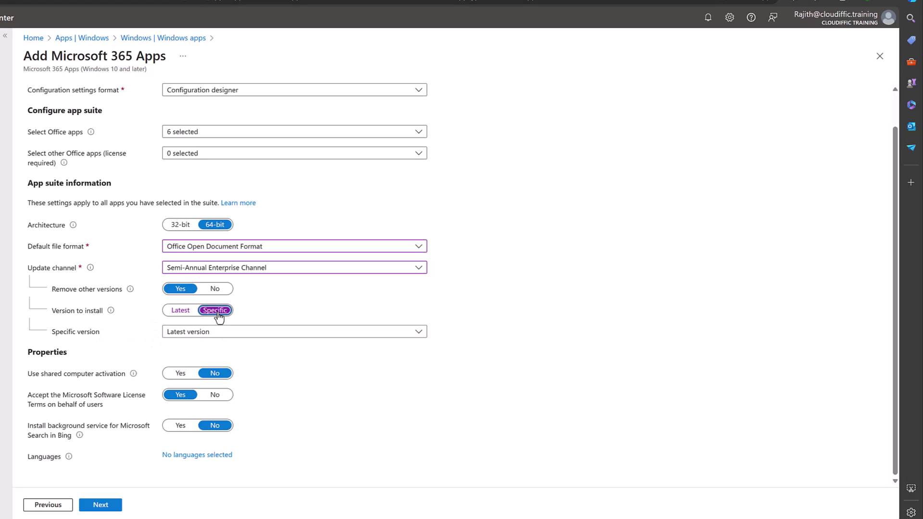
{"action": "left_click", "coordinate": [245, 337]}
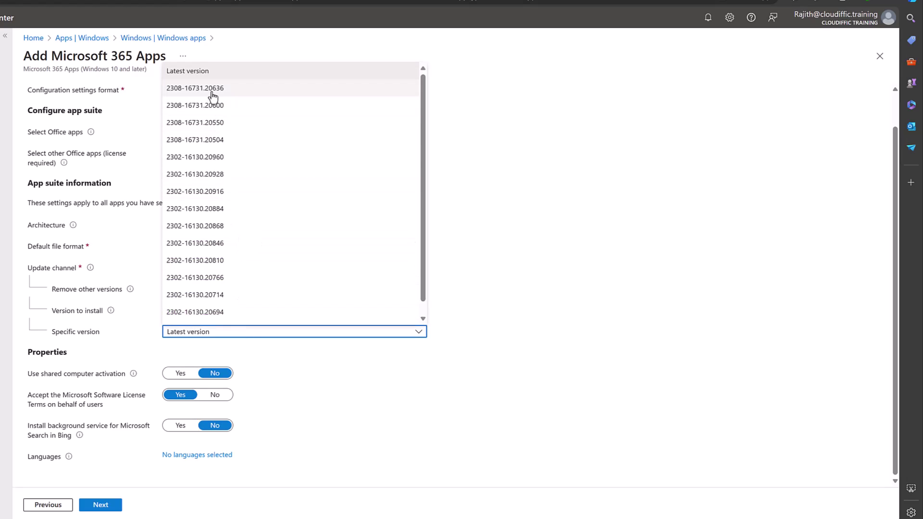
{"action": "left_click", "coordinate": [545, 305]}
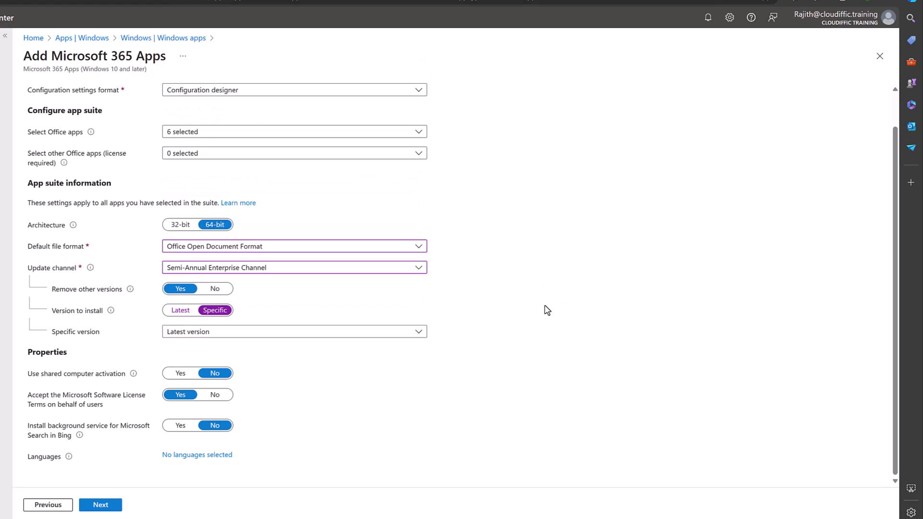
{"action": "left_click", "coordinate": [190, 317]}
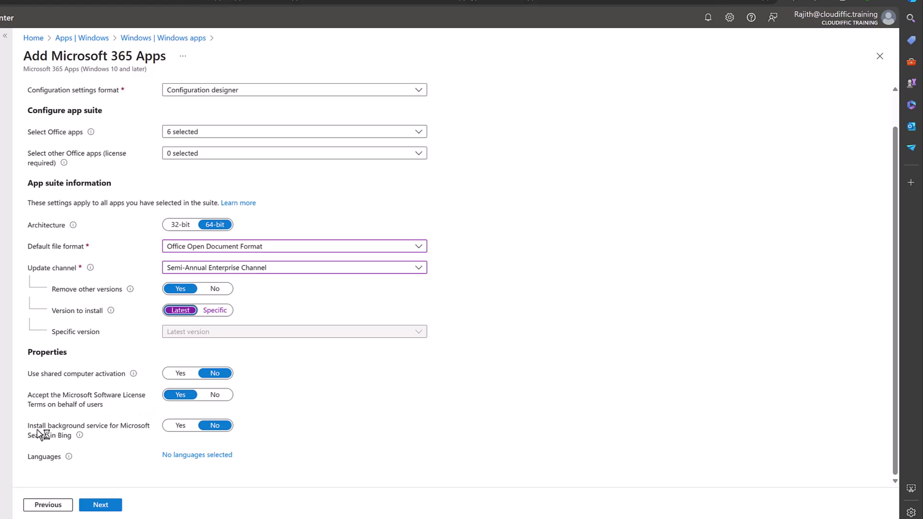
{"action": "mouse_move", "coordinate": [78, 436]}
- Keep the Bing search background service off and show the Office language list
{"action": "left_click", "coordinate": [224, 427]}
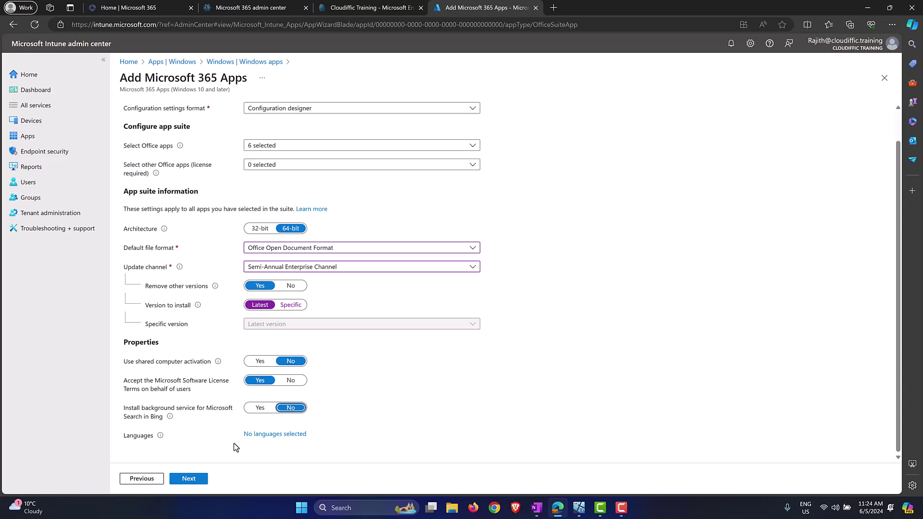
{"action": "left_click", "coordinate": [262, 435]}
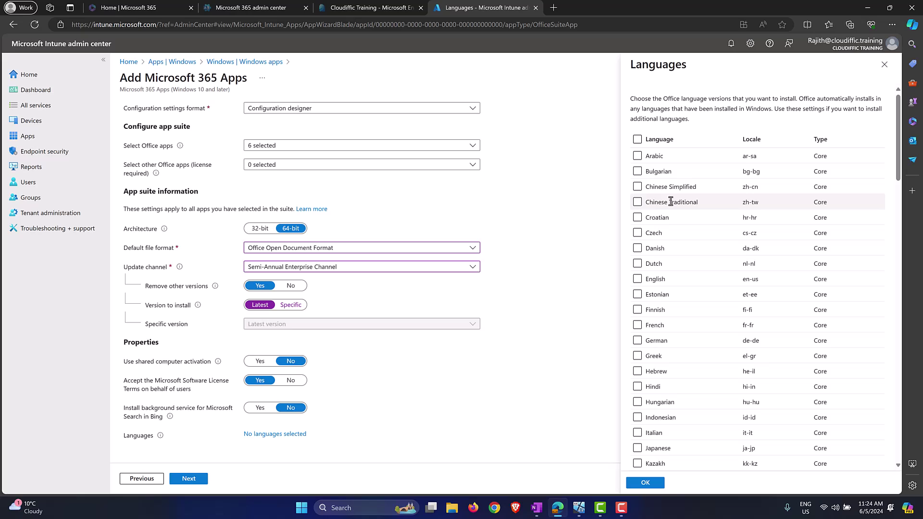
- Tick and untick French, then close the Languages pane with no languages selected
{"action": "left_click", "coordinate": [638, 326]}
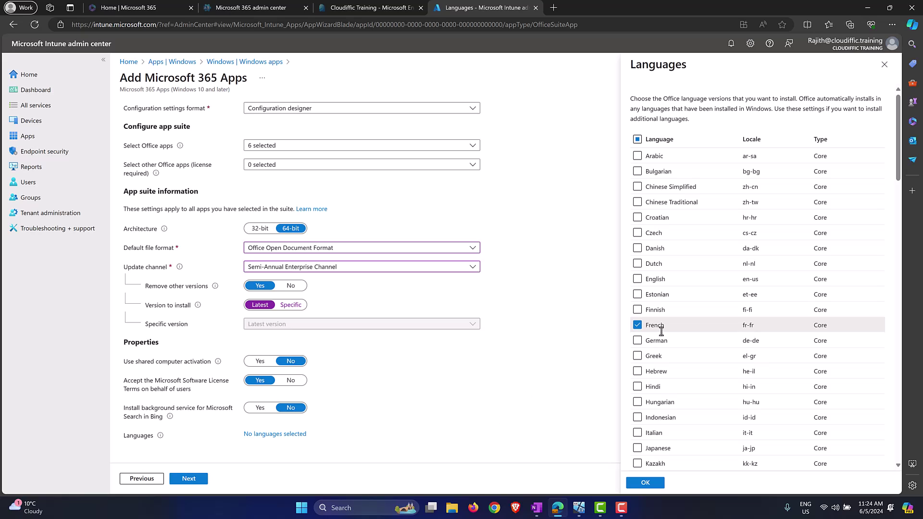
{"action": "left_click", "coordinate": [638, 326]}
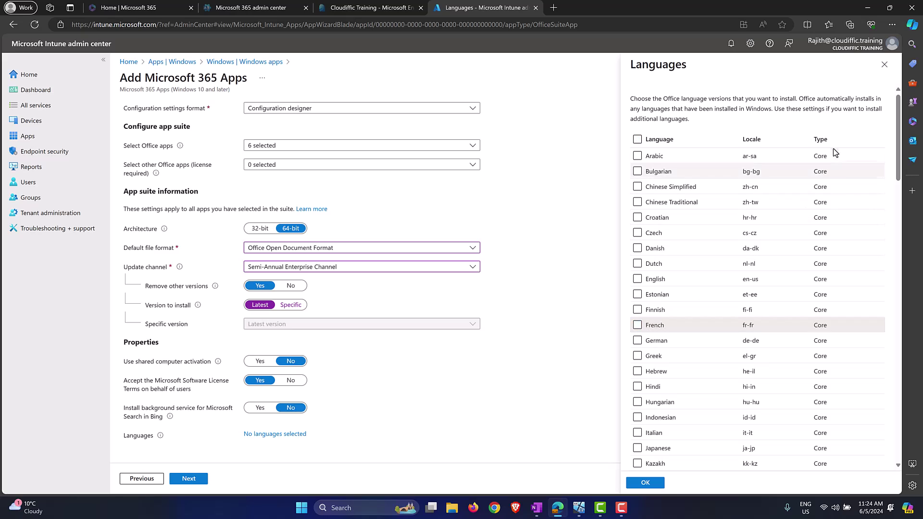
{"action": "left_click", "coordinate": [884, 67]}
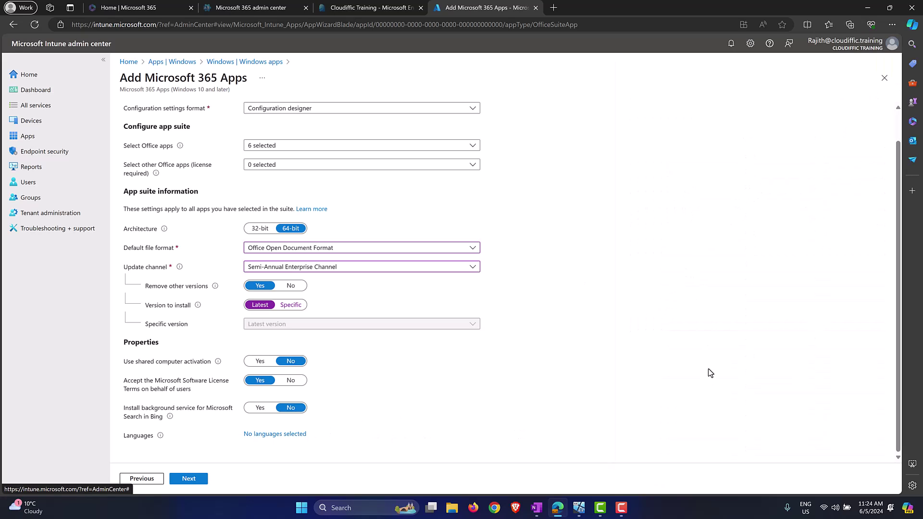
- Go to Assignments and add All devices as a Required assignment
{"action": "left_click", "coordinate": [189, 479]}
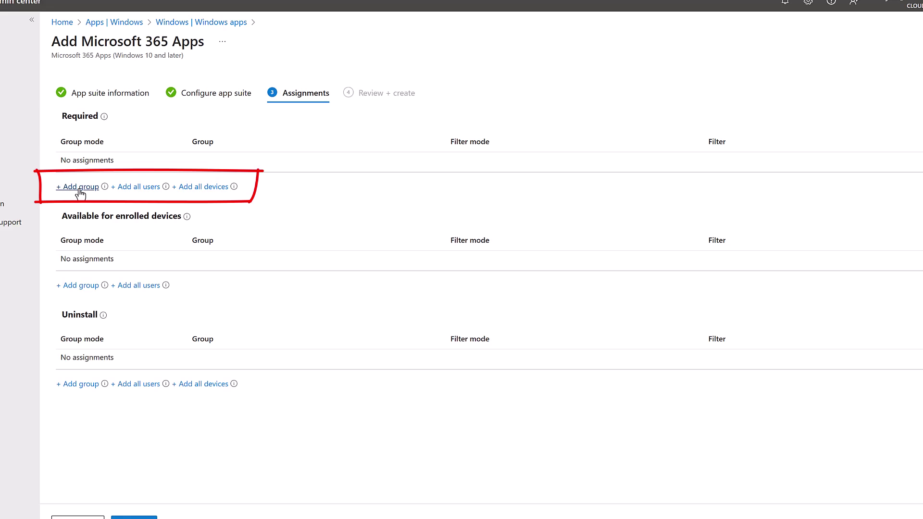
{"action": "mouse_move", "coordinate": [235, 188]}
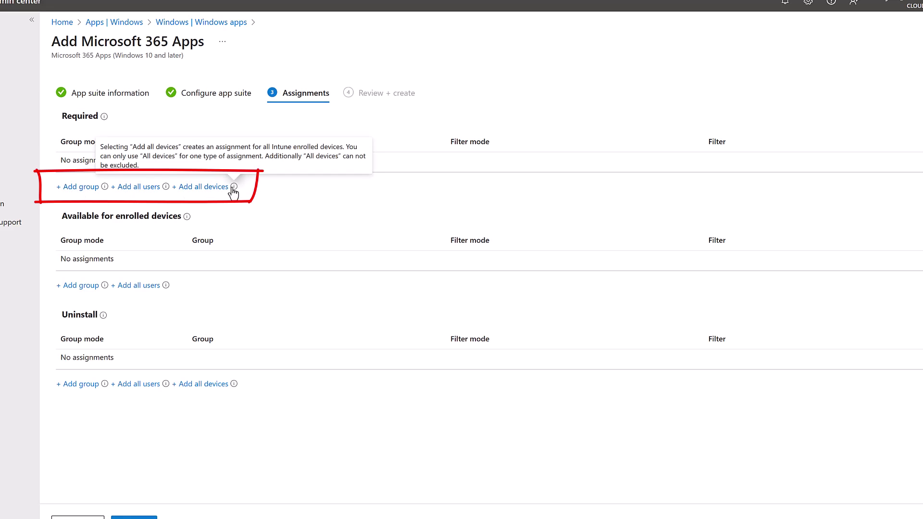
{"action": "left_click", "coordinate": [200, 188]}
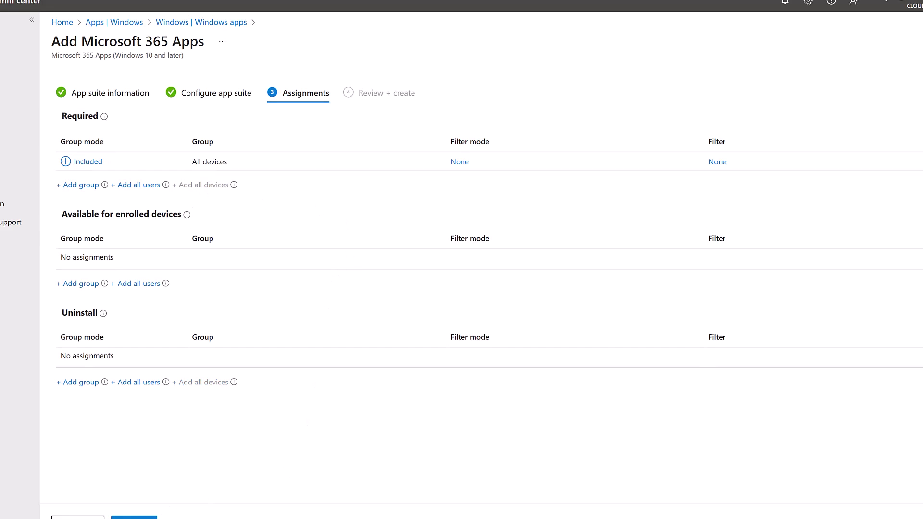
- Review the summary page and expand its Required assignments section
{"action": "left_click", "coordinate": [152, 515]}
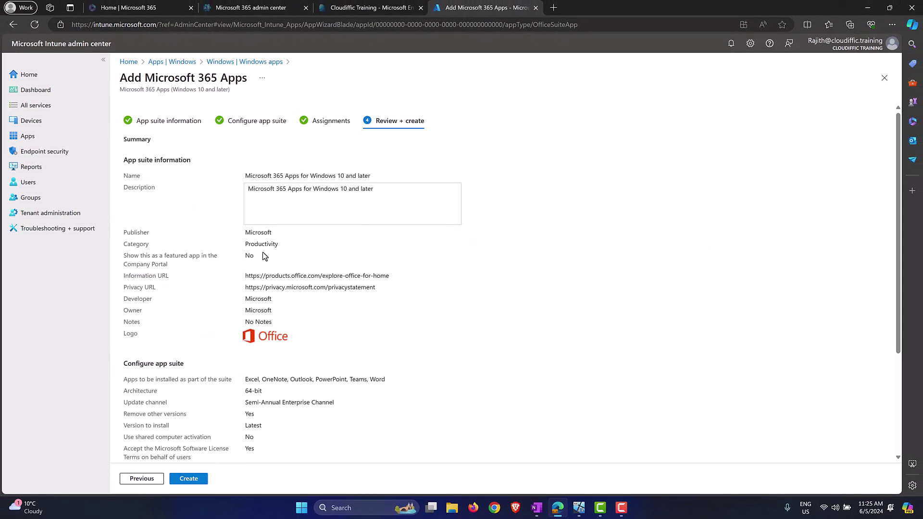
{"action": "scroll", "coordinate": [263, 254], "scroll_direction": "down", "scroll_amount": 2}
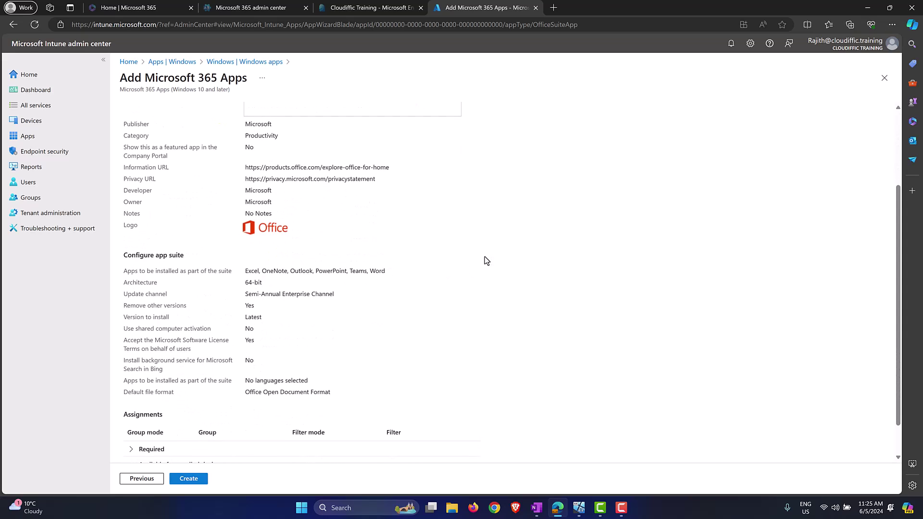
{"action": "scroll", "coordinate": [484, 260], "scroll_direction": "up", "scroll_amount": 3}
{"action": "scroll", "coordinate": [337, 194], "scroll_direction": "down", "scroll_amount": 2}
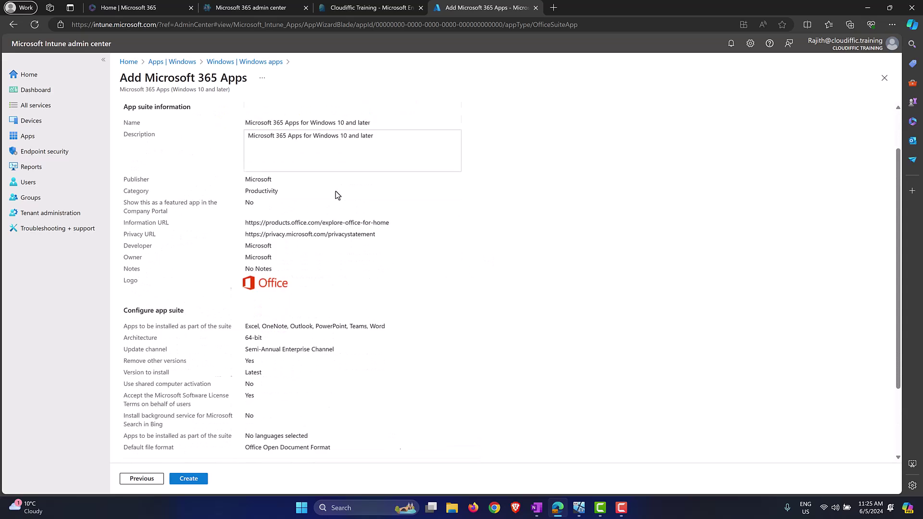
{"action": "scroll", "coordinate": [337, 194], "scroll_direction": "down", "scroll_amount": 1}
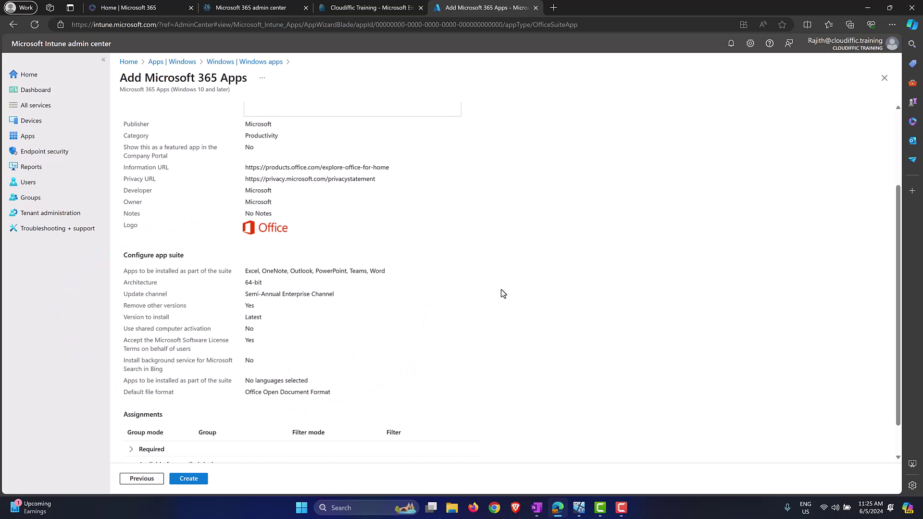
{"action": "scroll", "coordinate": [501, 290], "scroll_direction": "down", "scroll_amount": 2}
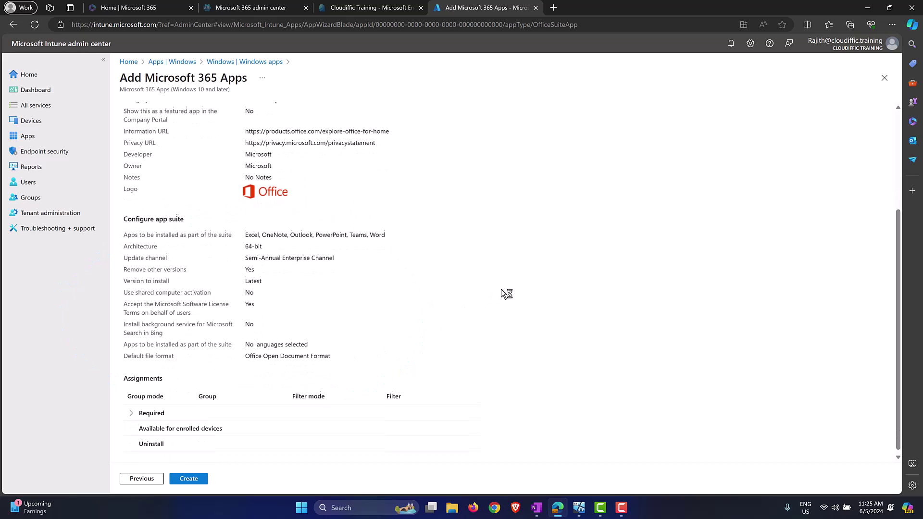
{"action": "left_click", "coordinate": [131, 410]}
- Create the Microsoft 365 Apps suite and check its saving progress in notifications
{"action": "scroll", "coordinate": [264, 373], "scroll_direction": "down", "scroll_amount": 1}
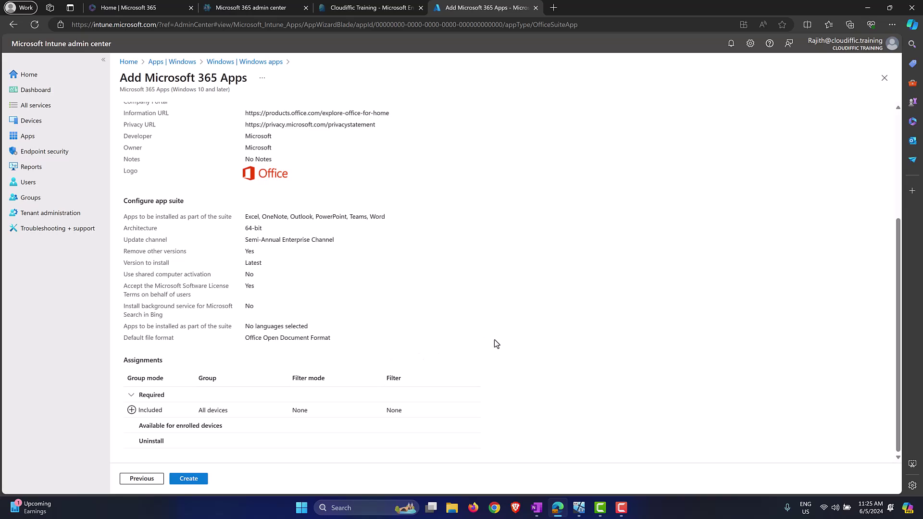
{"action": "left_click", "coordinate": [197, 482]}
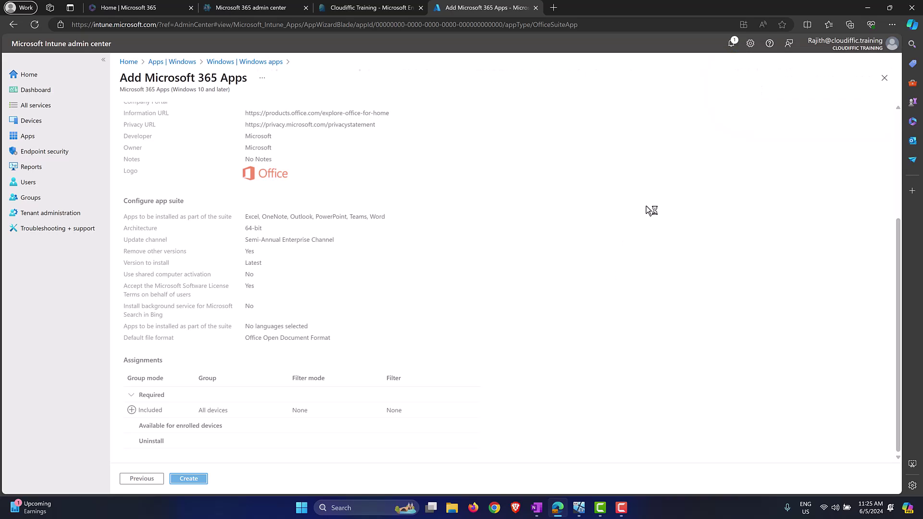
{"action": "left_click", "coordinate": [731, 44]}
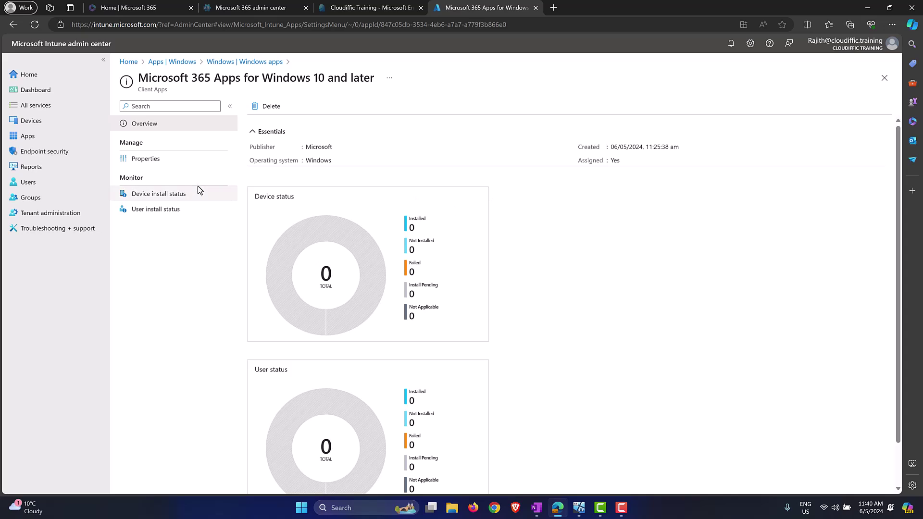
- Open CLOUDIFFIC-PC from the Windows devices list and confirm a Sync on it
{"action": "left_click", "coordinate": [44, 124]}
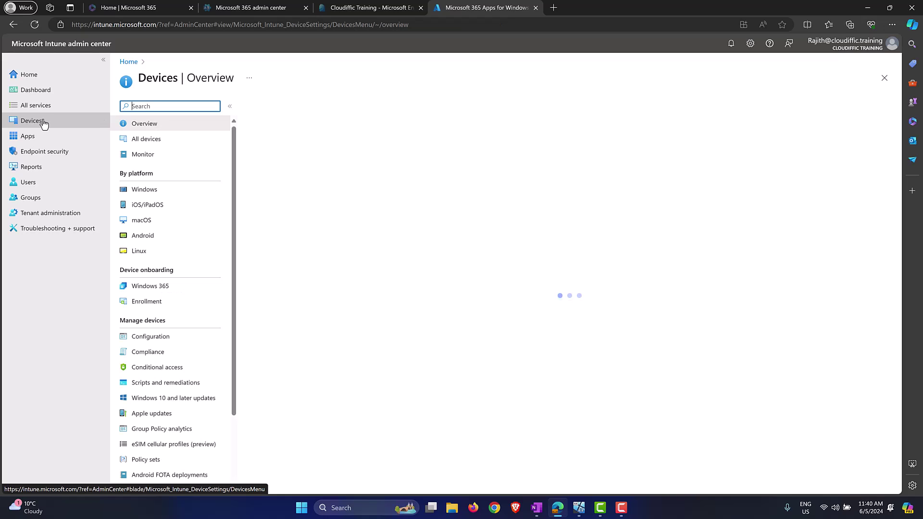
{"action": "left_click", "coordinate": [183, 190]}
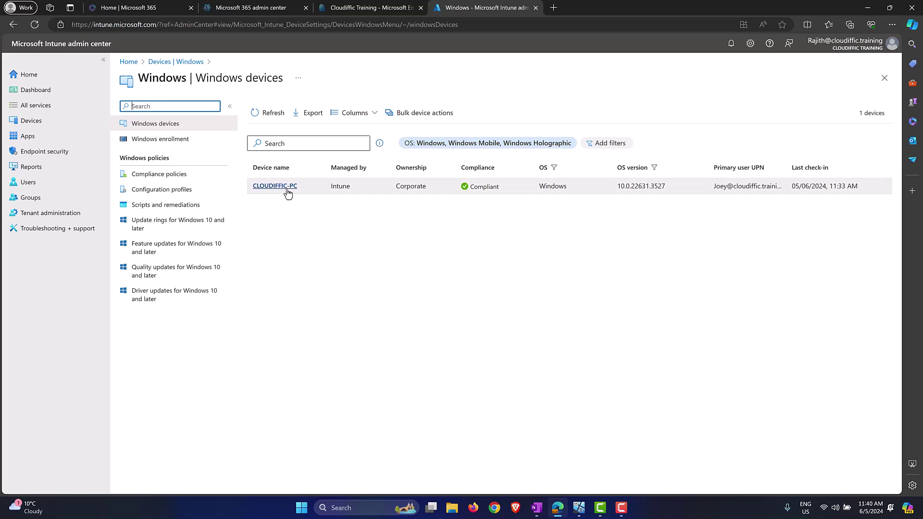
{"action": "left_click", "coordinate": [288, 193]}
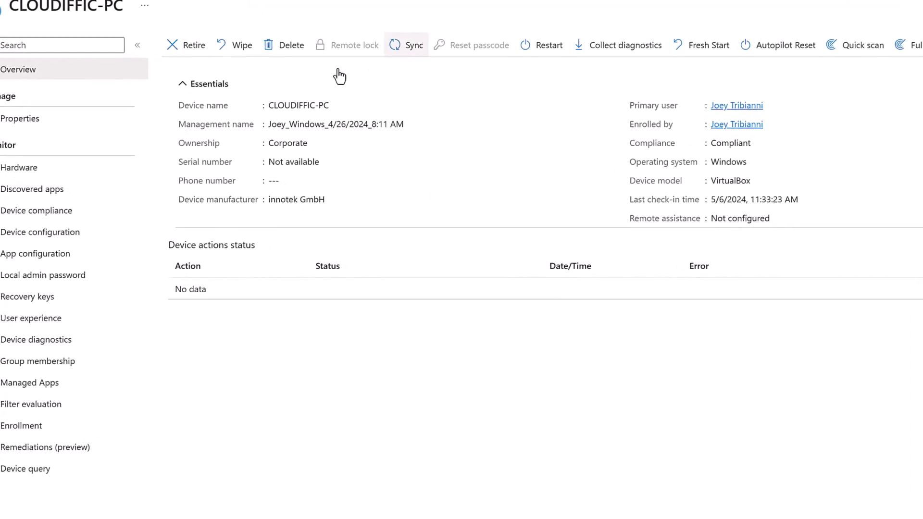
{"action": "left_click", "coordinate": [406, 45]}
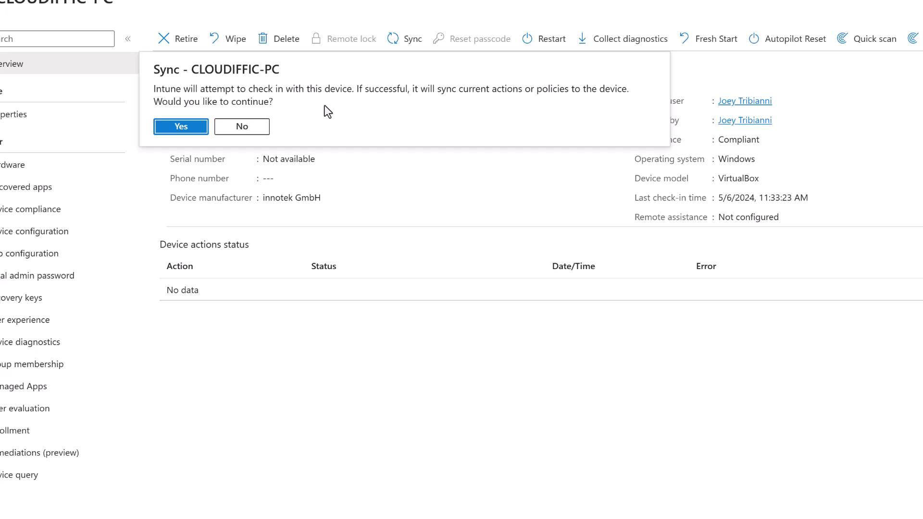
{"action": "left_click", "coordinate": [181, 126]}
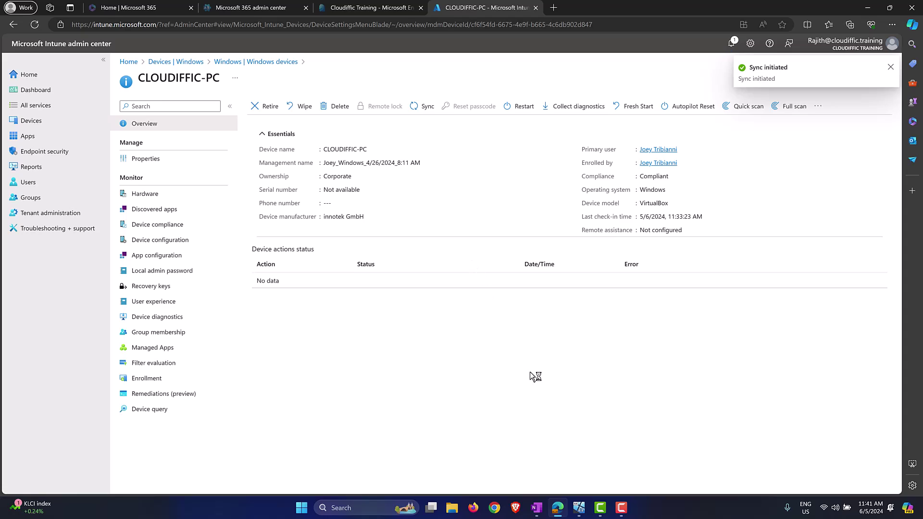
- In the Windows 11 VM, sync the connected work account from Settings > Accounts > Access work or school
{"action": "left_click", "coordinate": [579, 508]}
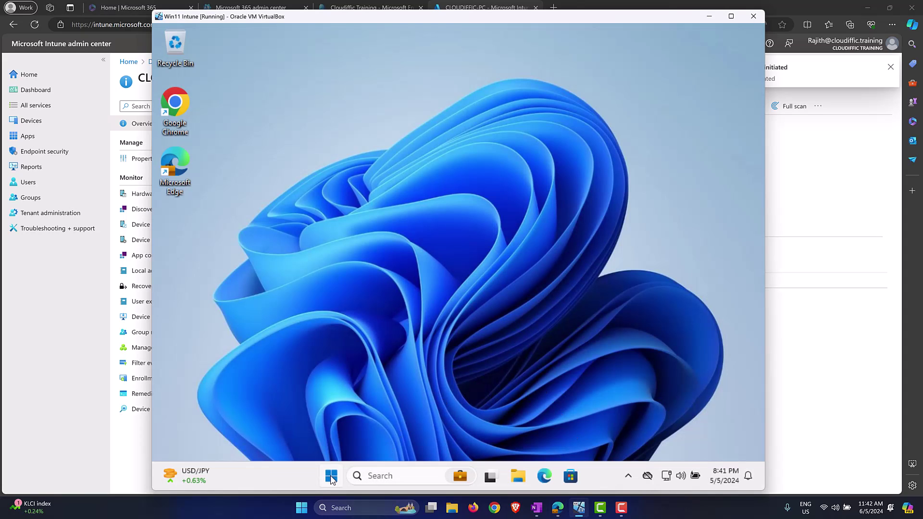
{"action": "left_click", "coordinate": [330, 476]}
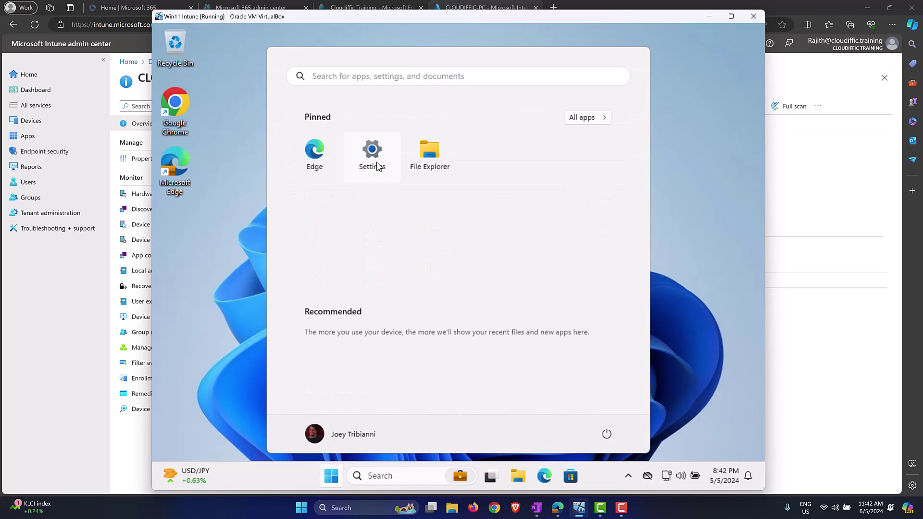
{"action": "left_click", "coordinate": [372, 152]}
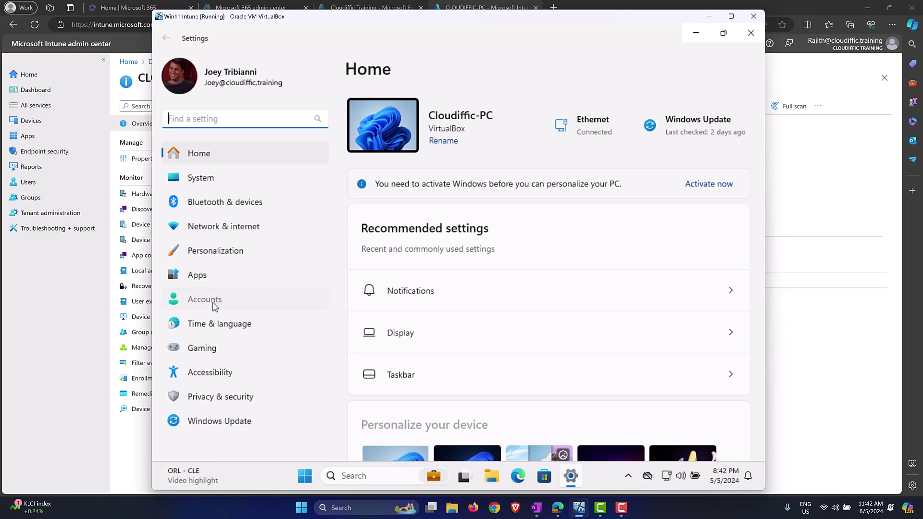
{"action": "left_click", "coordinate": [214, 303]}
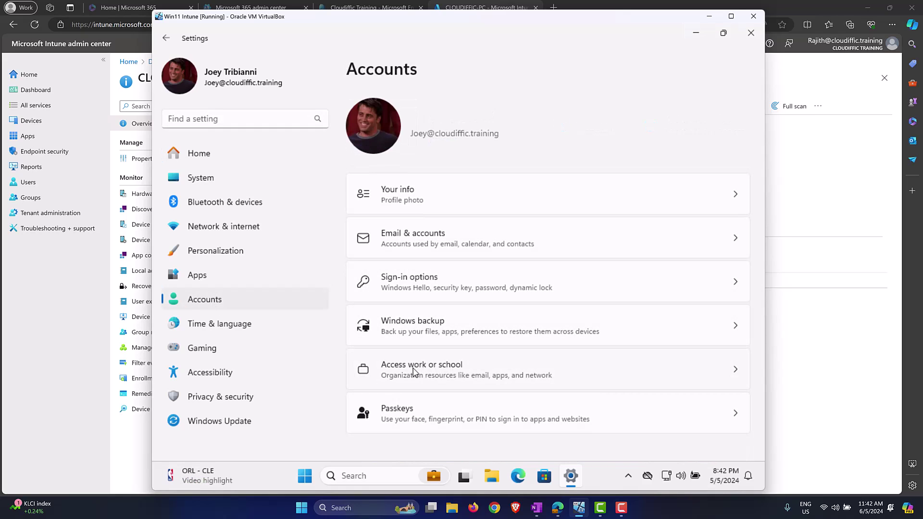
{"action": "left_click", "coordinate": [442, 369]}
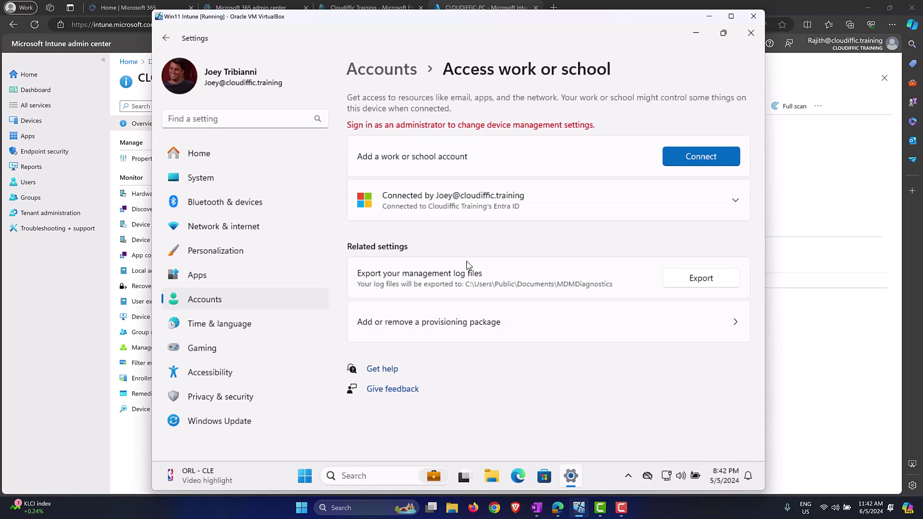
{"action": "left_click", "coordinate": [453, 216]}
{"action": "left_click", "coordinate": [684, 239]}
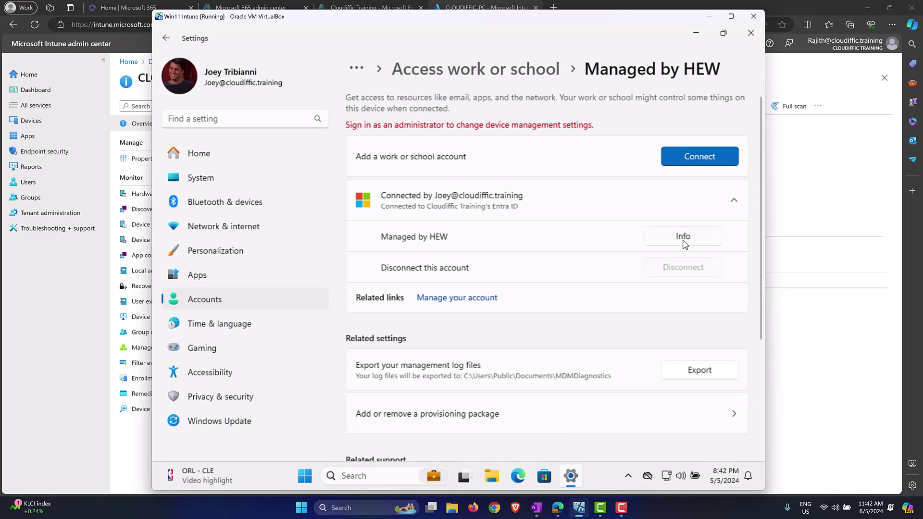
{"action": "scroll", "coordinate": [546, 257], "scroll_direction": "down", "scroll_amount": 5}
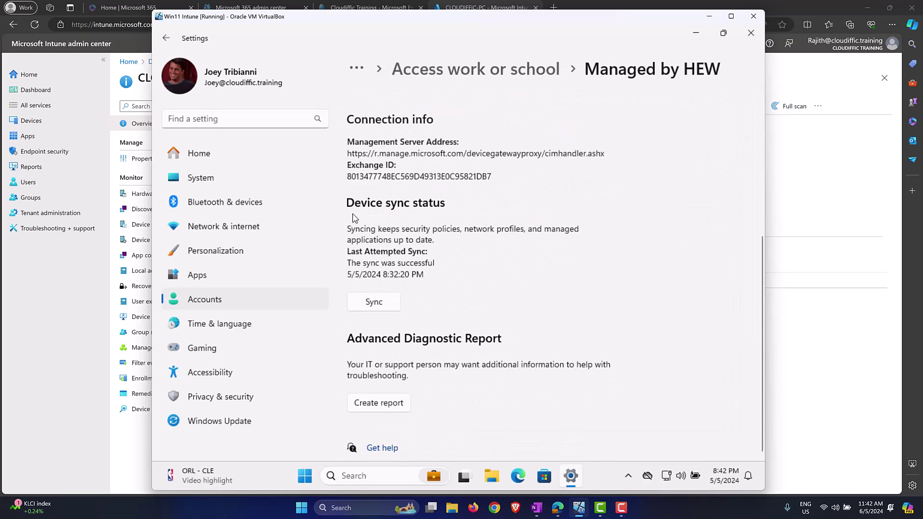
{"action": "left_click", "coordinate": [378, 306]}
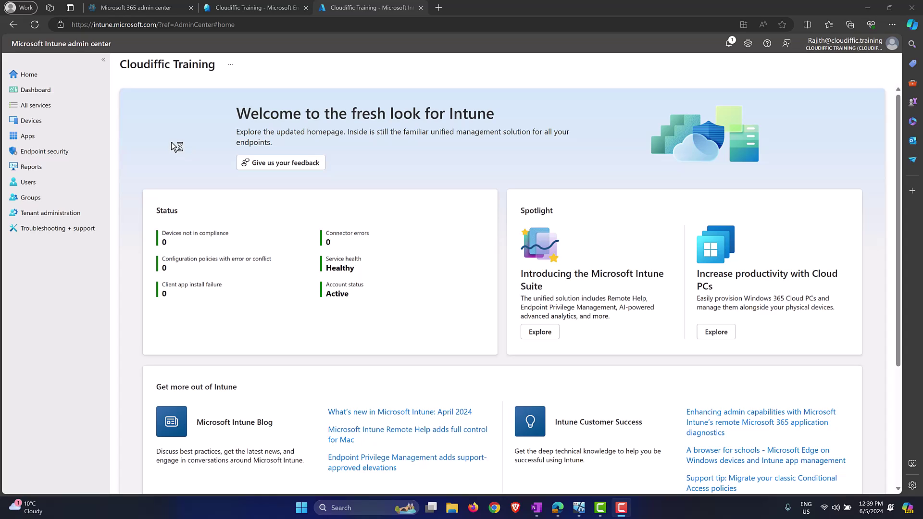
- Open Device install status for Microsoft 365 Apps for Windows 10 and later and highlight CLOUDIFFIC-PC
{"action": "left_click", "coordinate": [28, 137]}
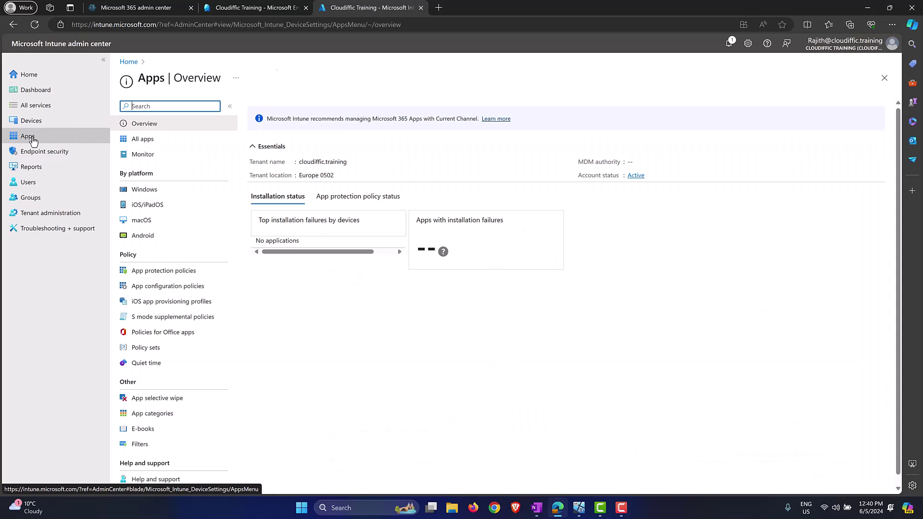
{"action": "left_click", "coordinate": [144, 190]}
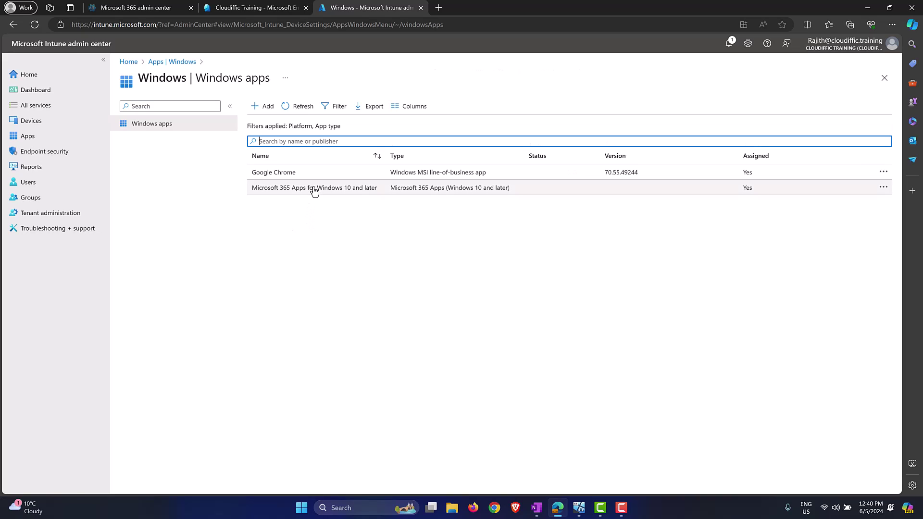
{"action": "left_click", "coordinate": [314, 189]}
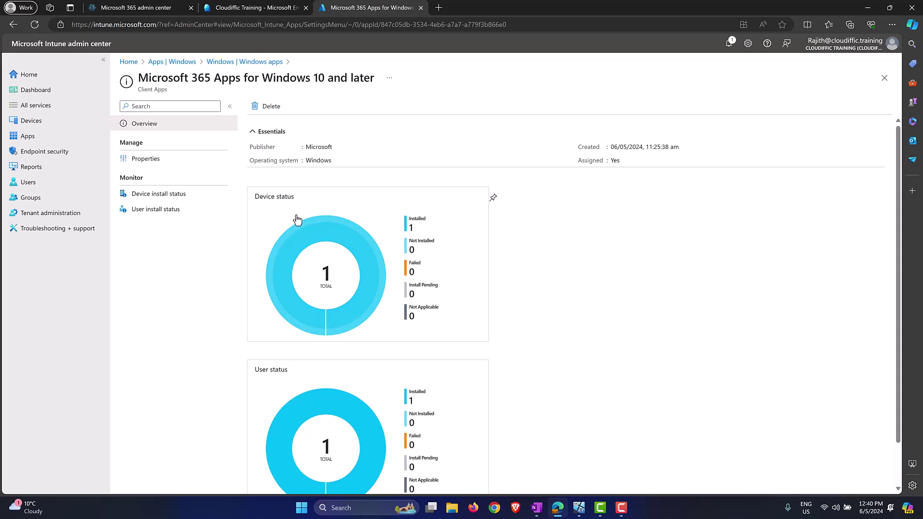
{"action": "left_click", "coordinate": [179, 194]}
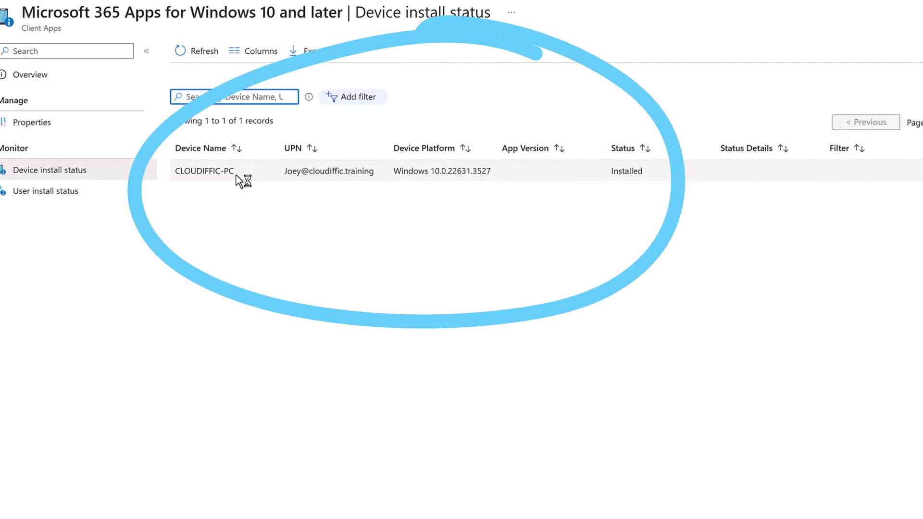
{"action": "left_click_drag", "start_coordinate": [236, 174], "coordinate": [171, 172]}
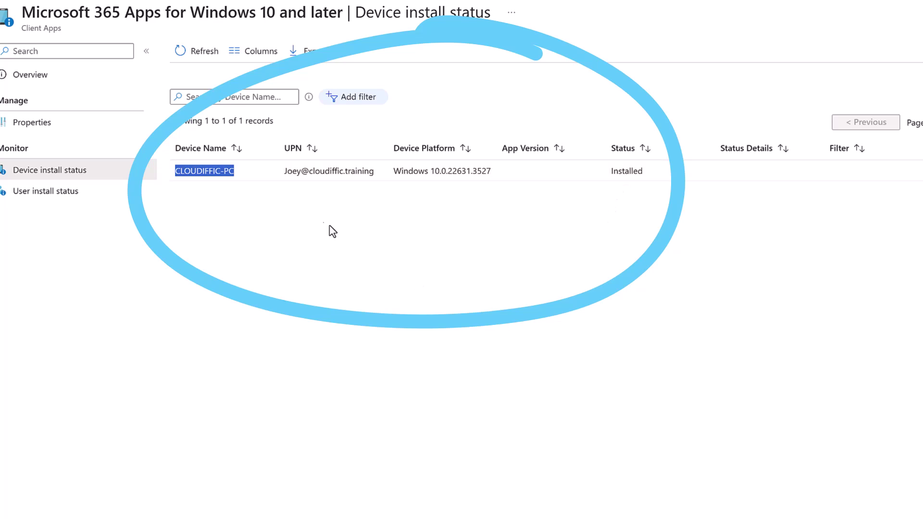
- Review the suite's User install status, then return to Device install status
{"action": "left_click", "coordinate": [123, 194]}
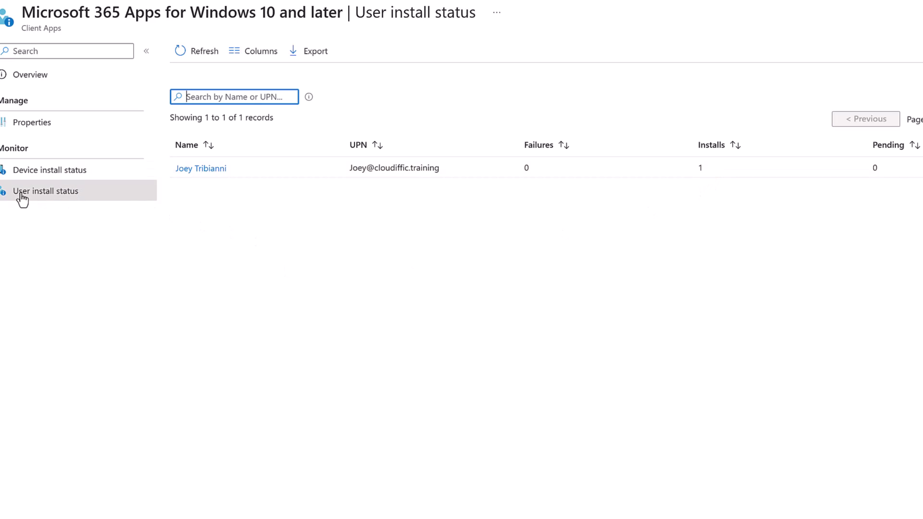
{"action": "left_click", "coordinate": [200, 174]}
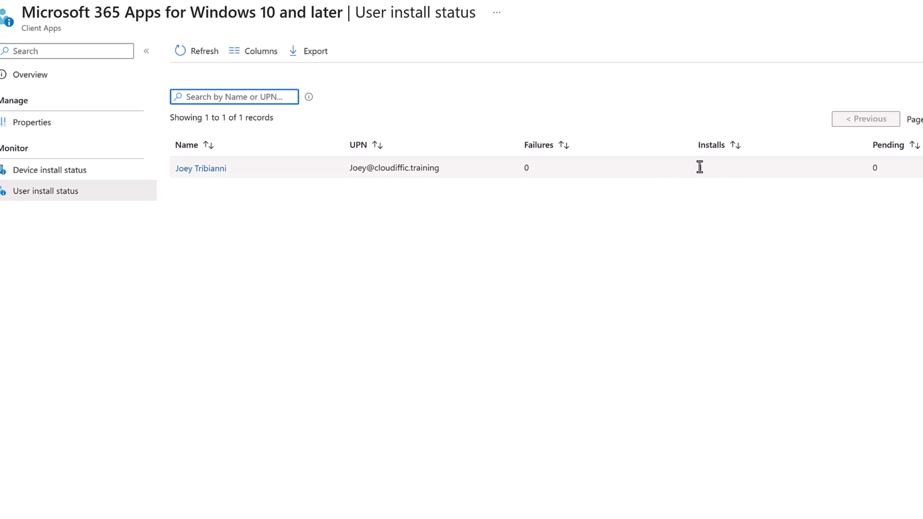
{"action": "left_click", "coordinate": [61, 177]}
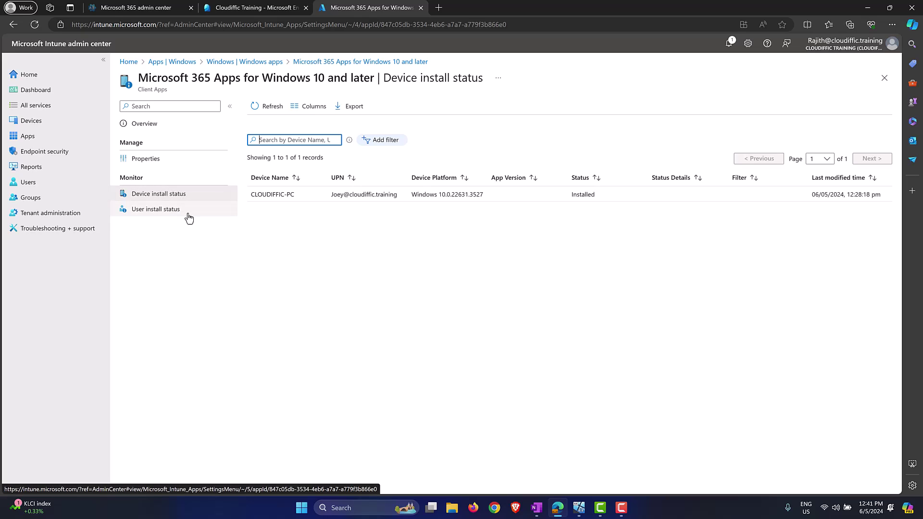
- Close Settings and Task Manager in the VM and show the Start menu's recently added Office apps
{"action": "left_click", "coordinate": [580, 507]}
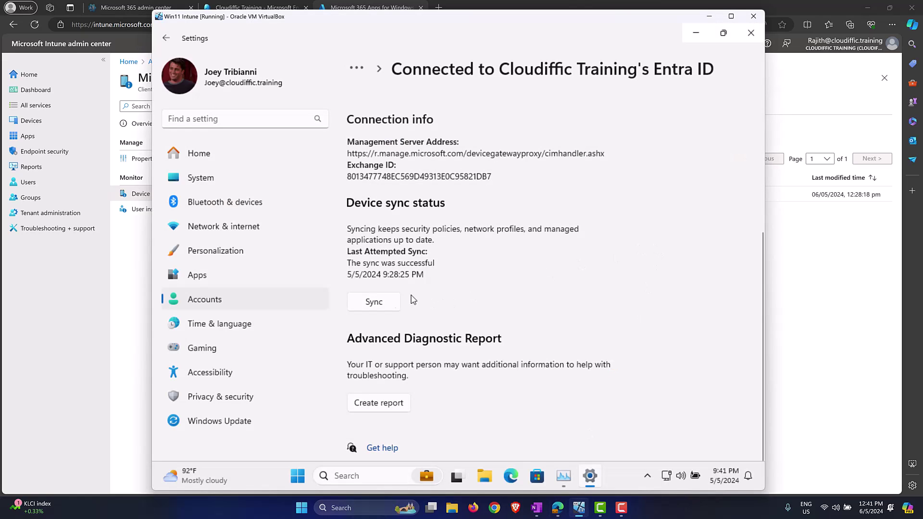
{"action": "left_click", "coordinate": [751, 33]}
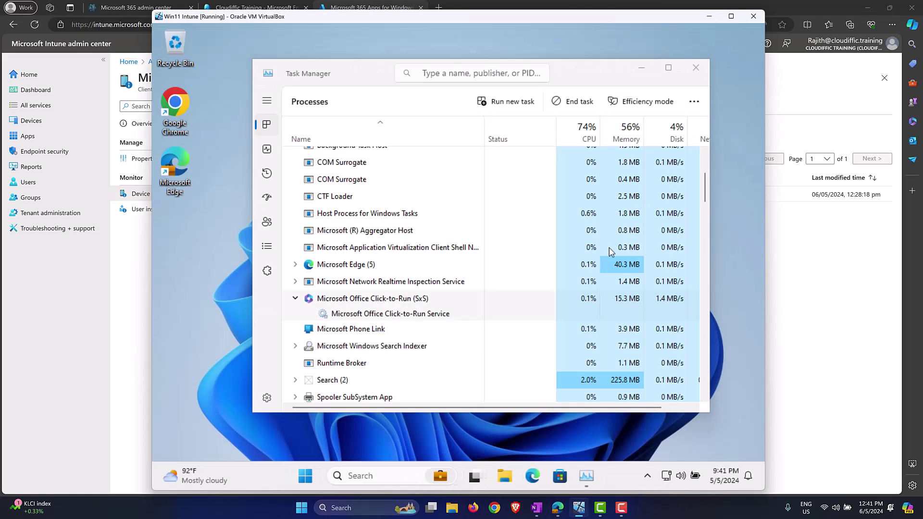
{"action": "left_click", "coordinate": [699, 73]}
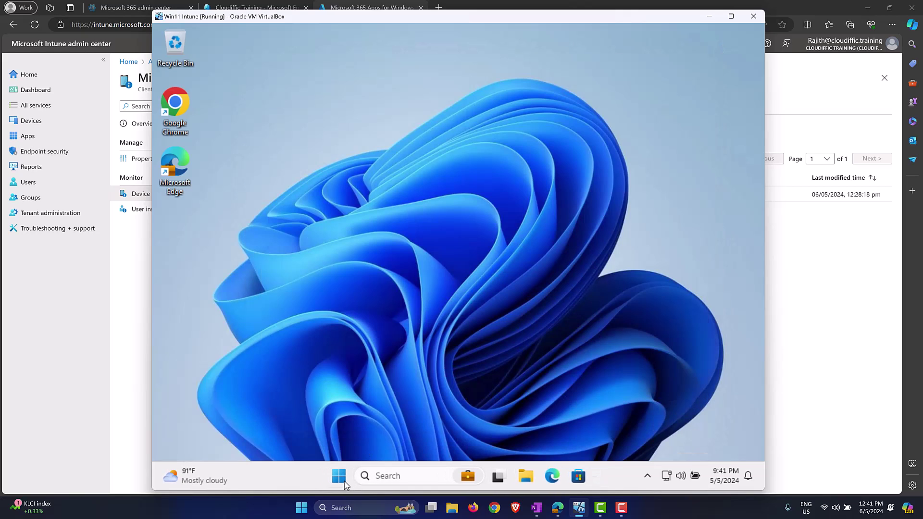
{"action": "left_click", "coordinate": [340, 477]}
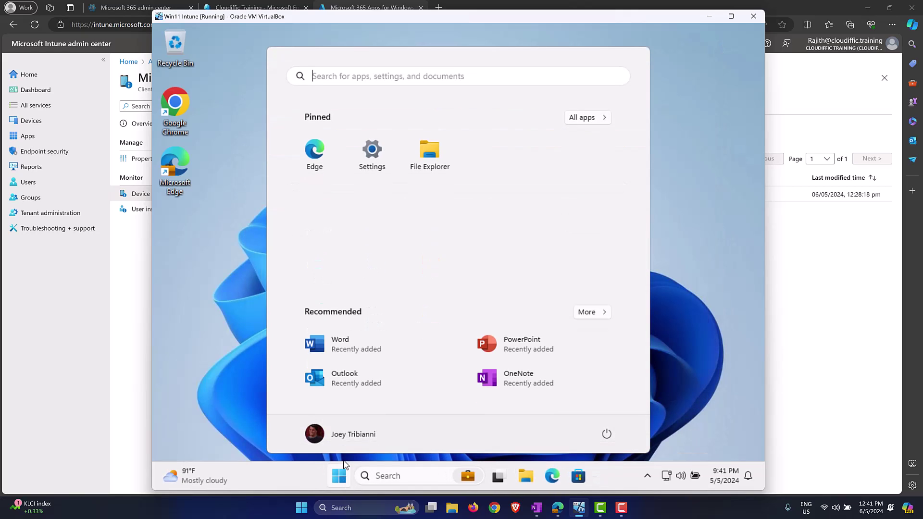